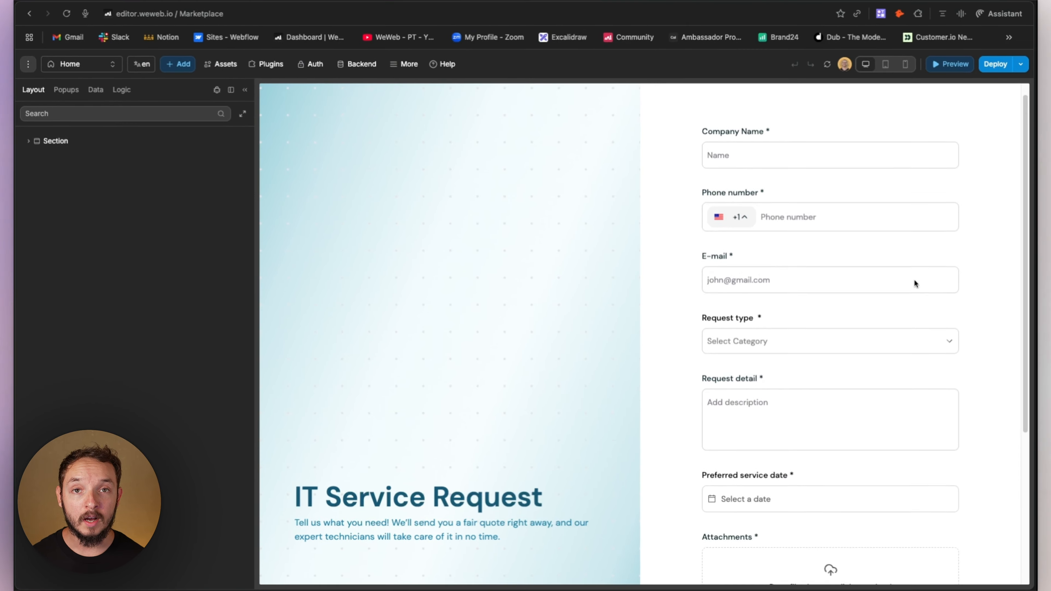
- Review the Service Request Form template's page and open the template in the editor
scroll(914, 284, down, 4)
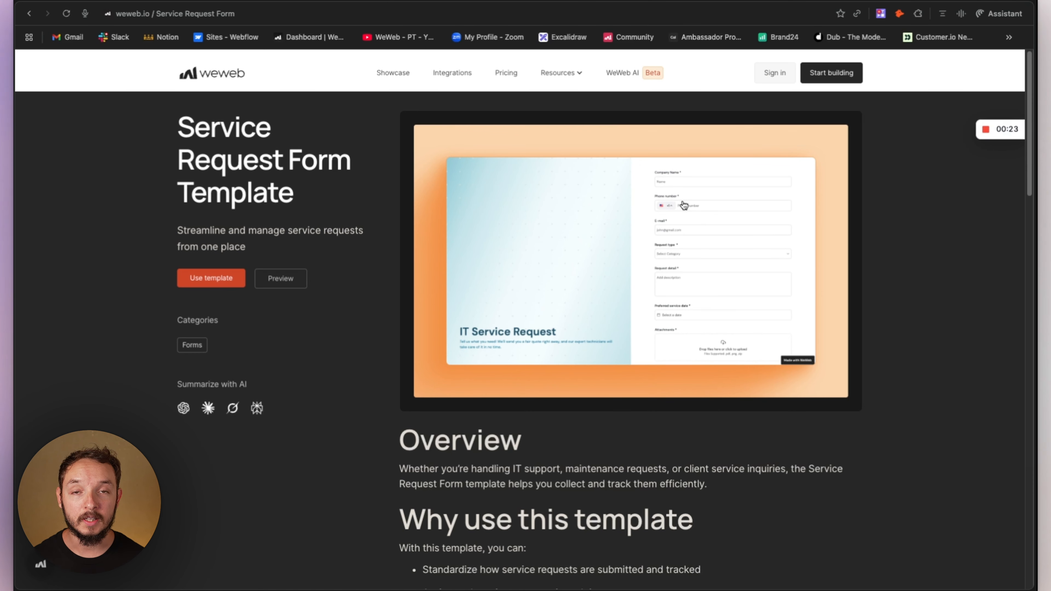
scroll(747, 237, down, 6)
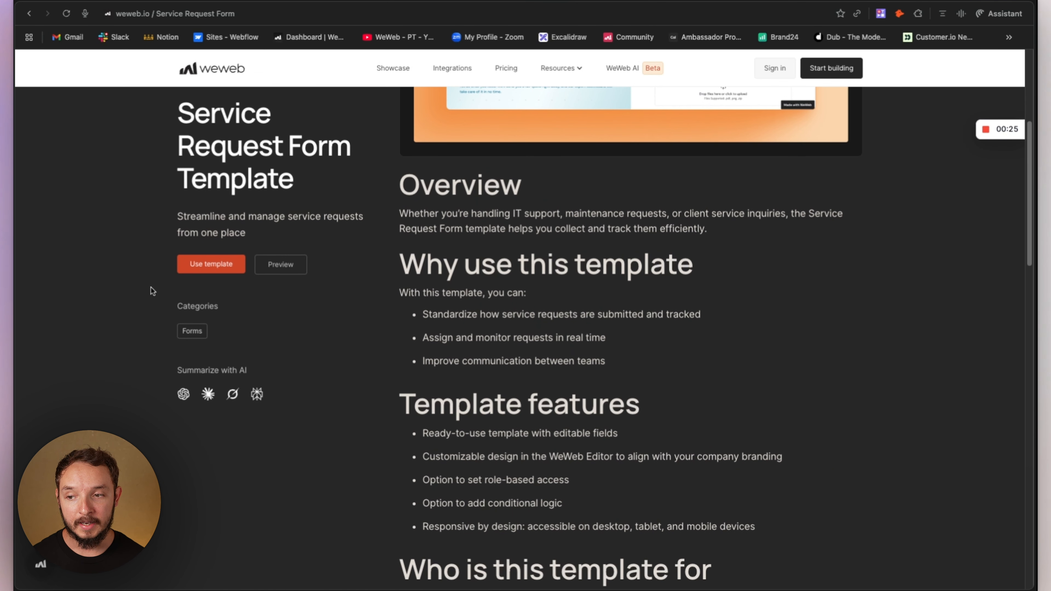
click(211, 264)
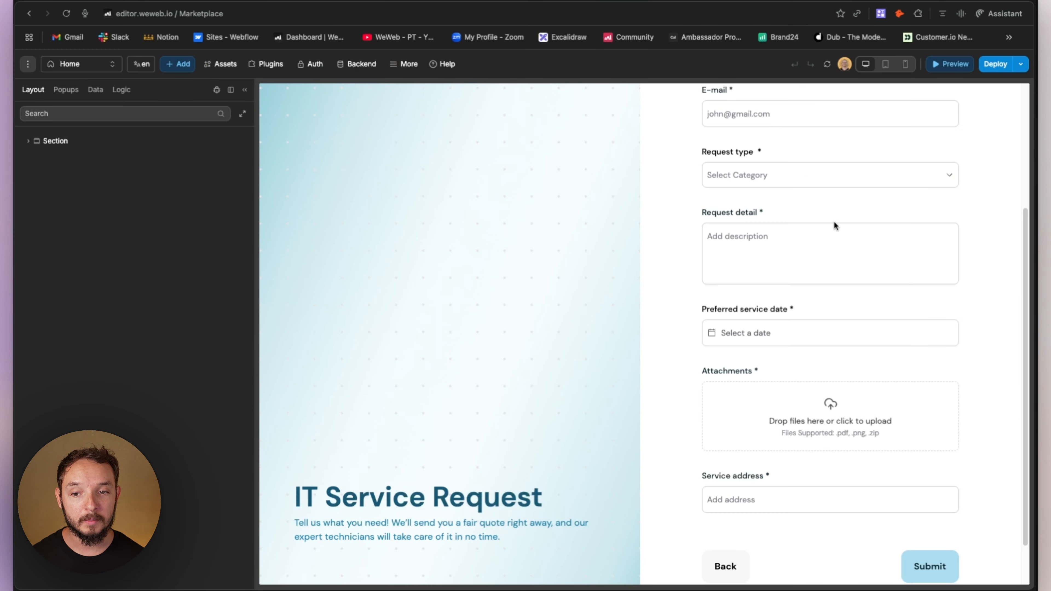
- Examine the service request form's fields, including the category options offered for Request type
scroll(704, 258, up, 4)
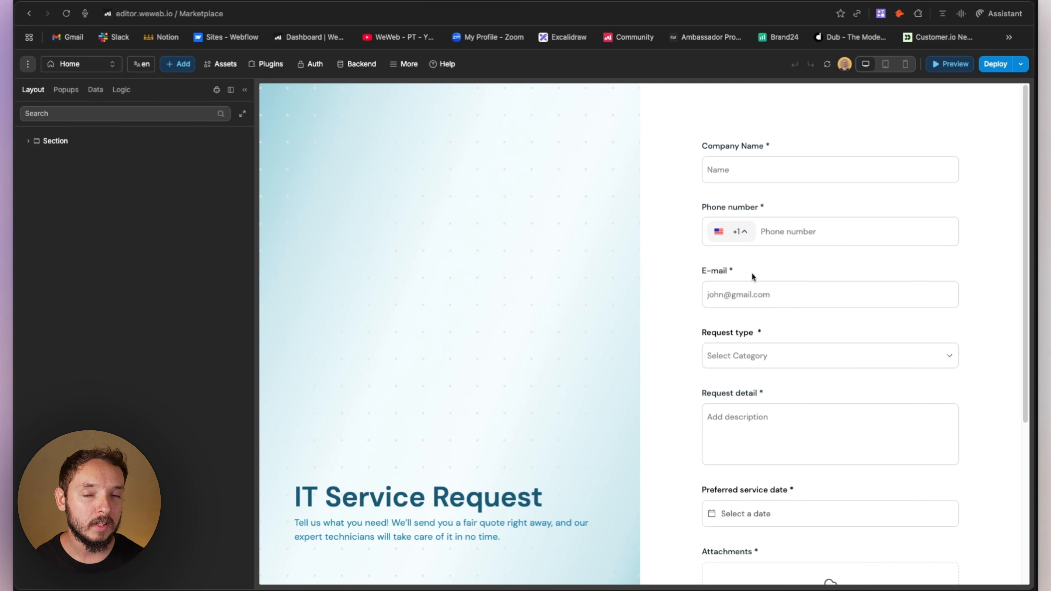
scroll(885, 109, down, 1)
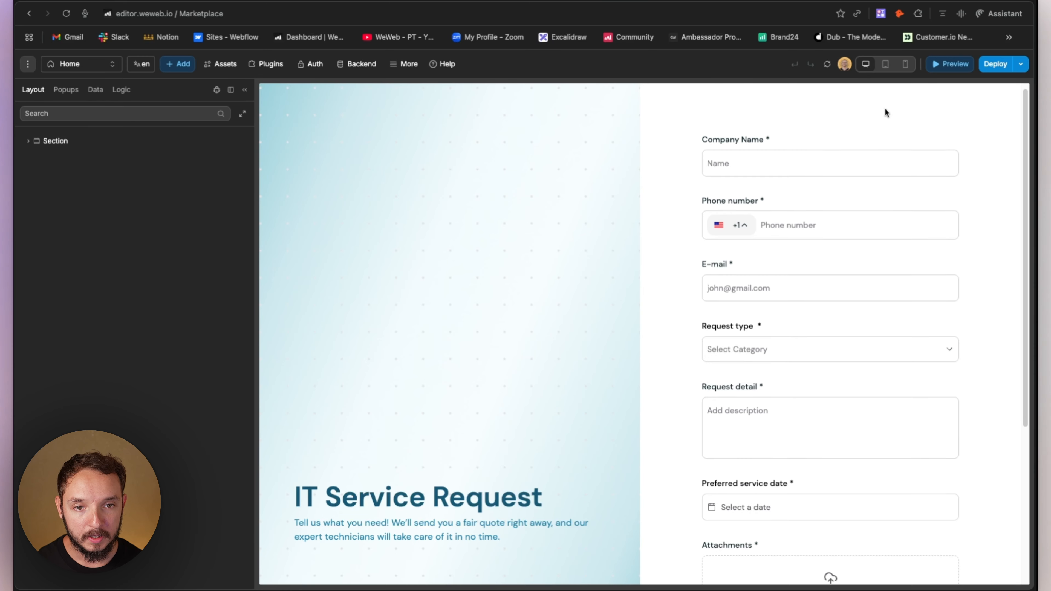
scroll(885, 109, up, 1)
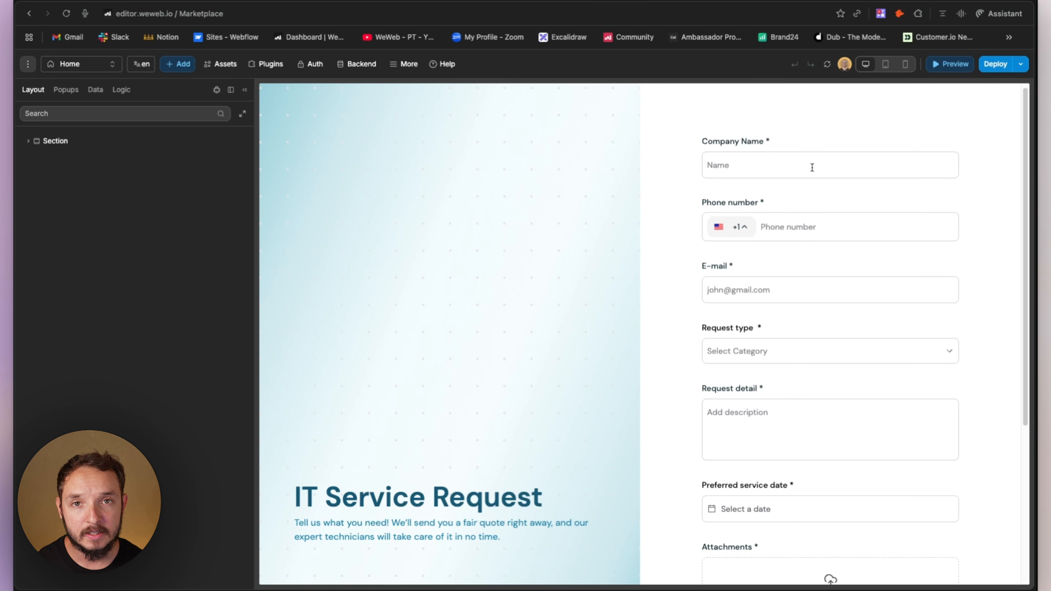
click(763, 291)
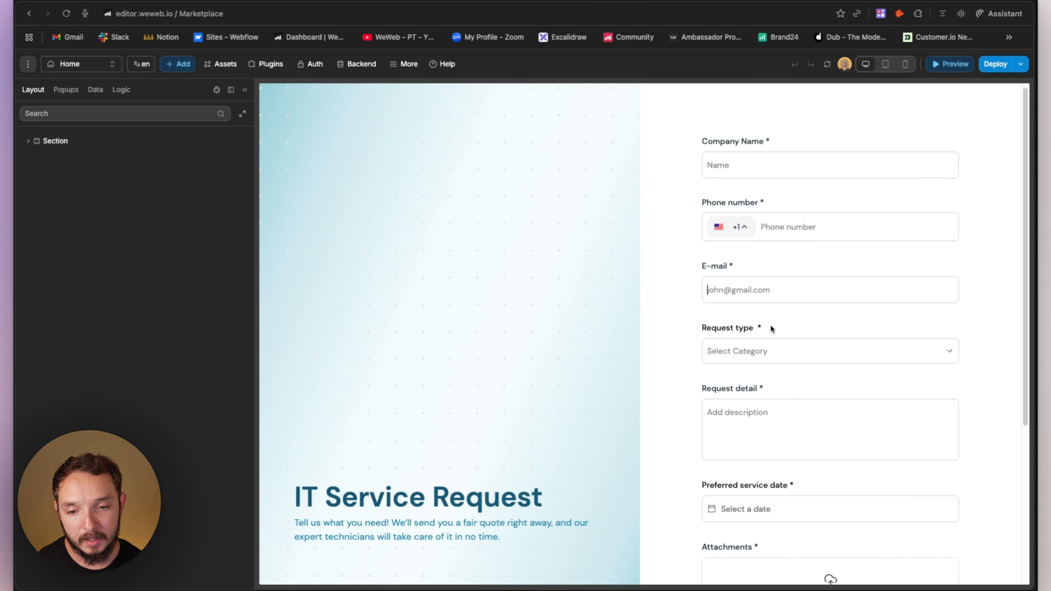
click(765, 353)
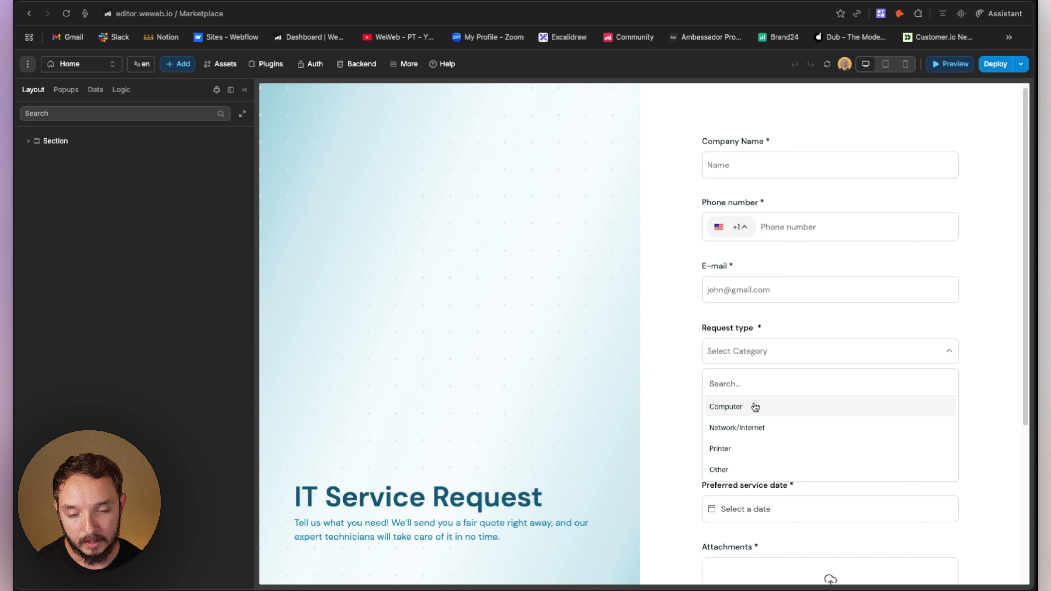
- Leave preview mode and open the Options formula in the settings of the Request type select
click(952, 68)
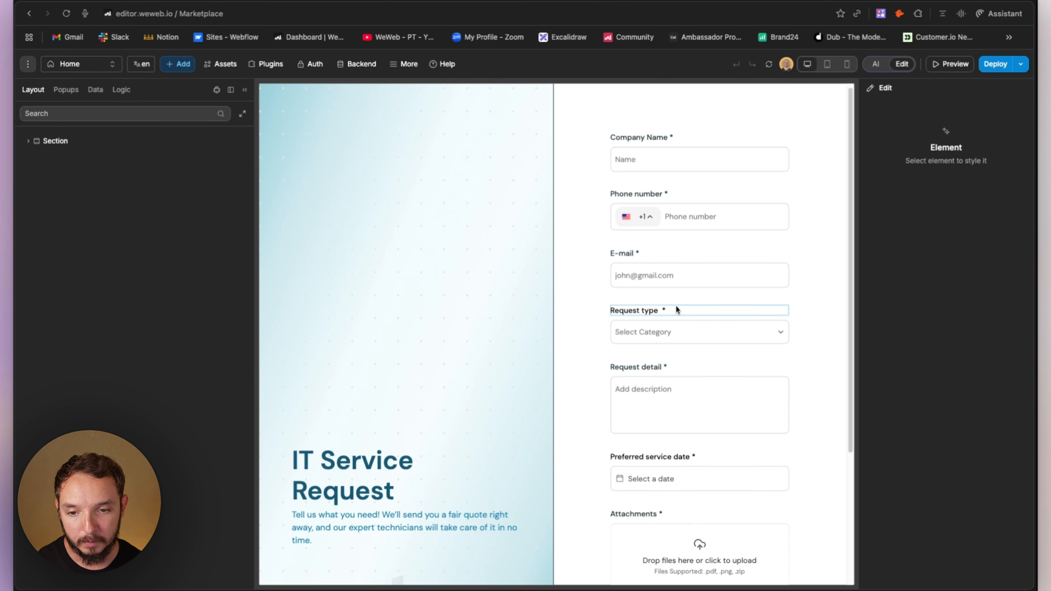
click(672, 334)
click(955, 110)
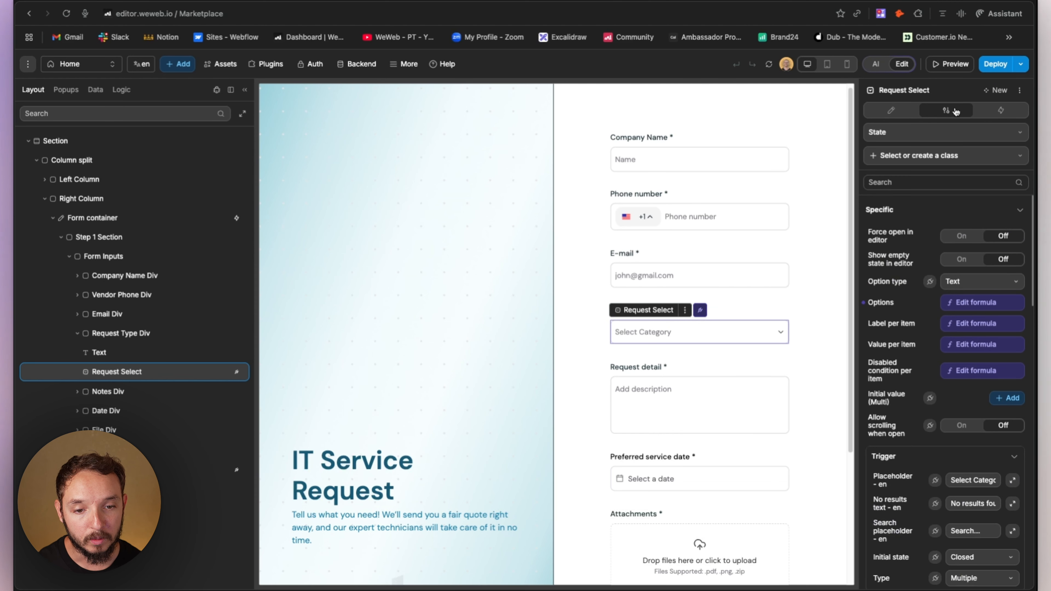
click(975, 302)
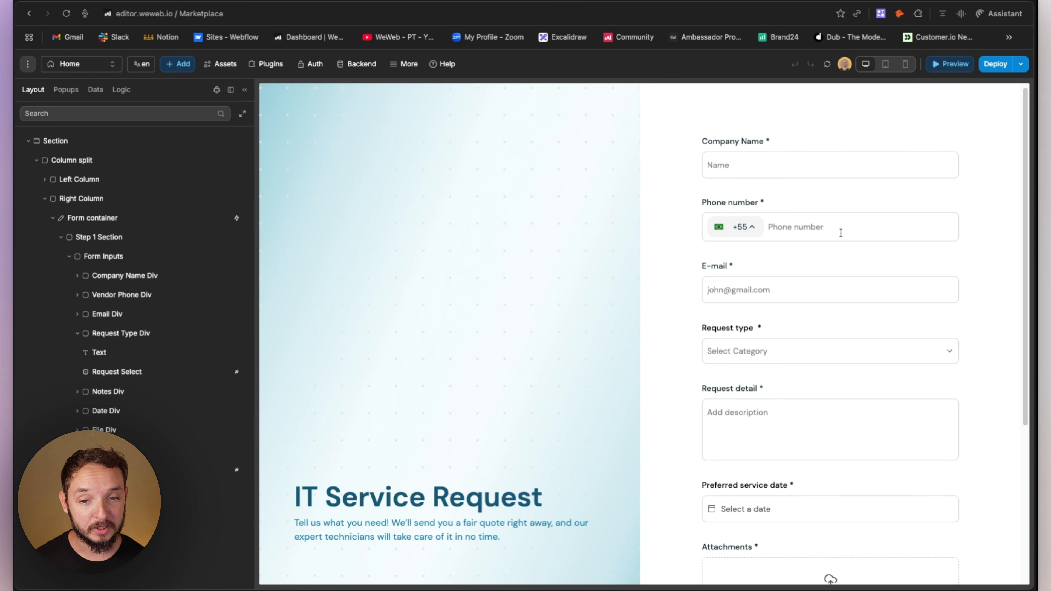
- Set the phone number field's country code to Uruguay +598
click(749, 228)
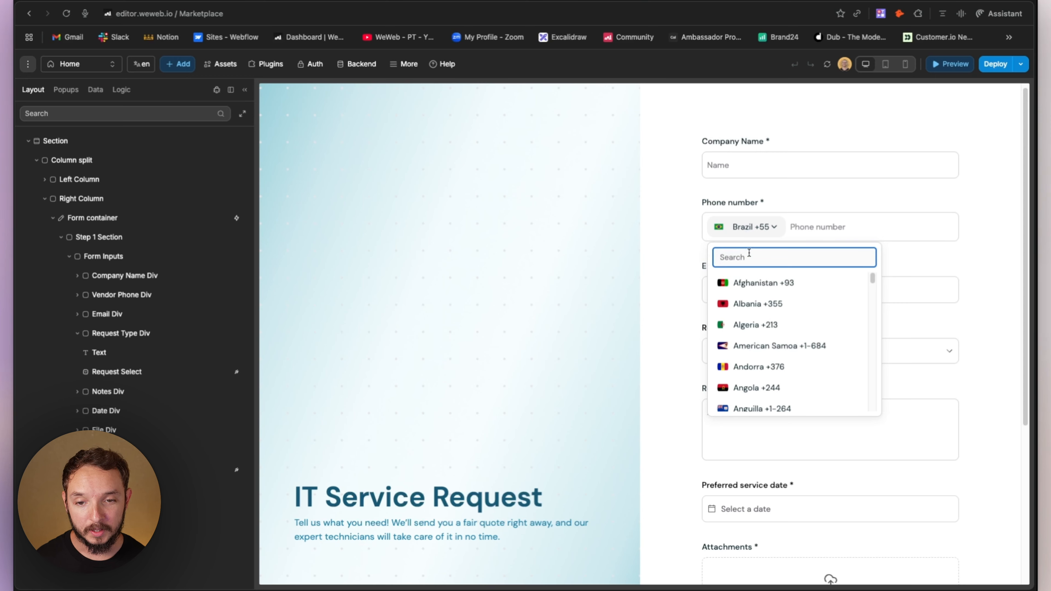
text(uru)
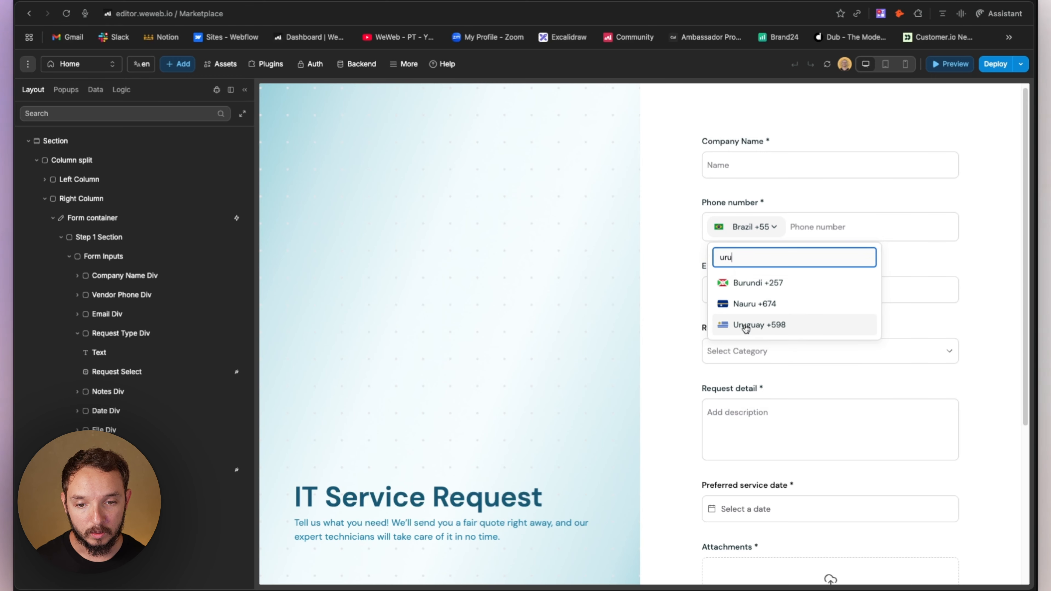
click(747, 325)
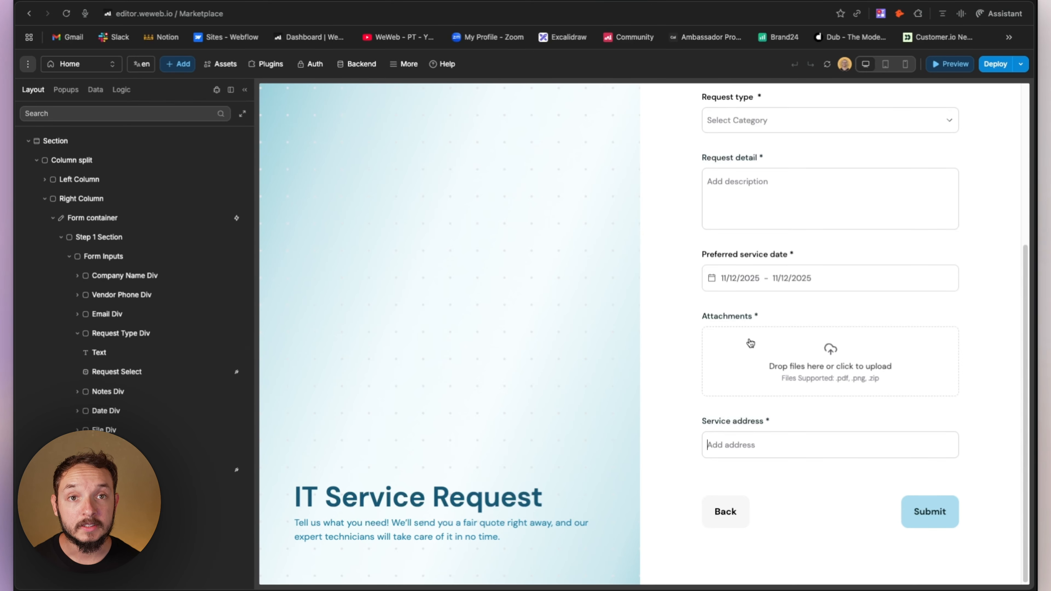
- Try to submit the form with its required fields empty to test the validation
scroll(750, 343, up, 3)
scroll(910, 456, down, 3)
click(931, 512)
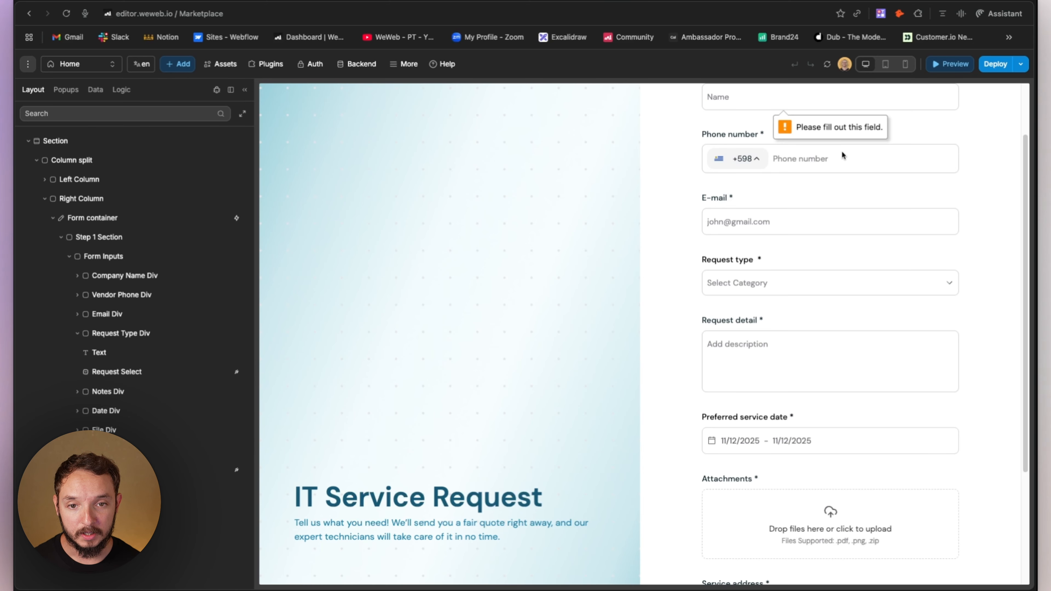
scroll(840, 158, up, 2)
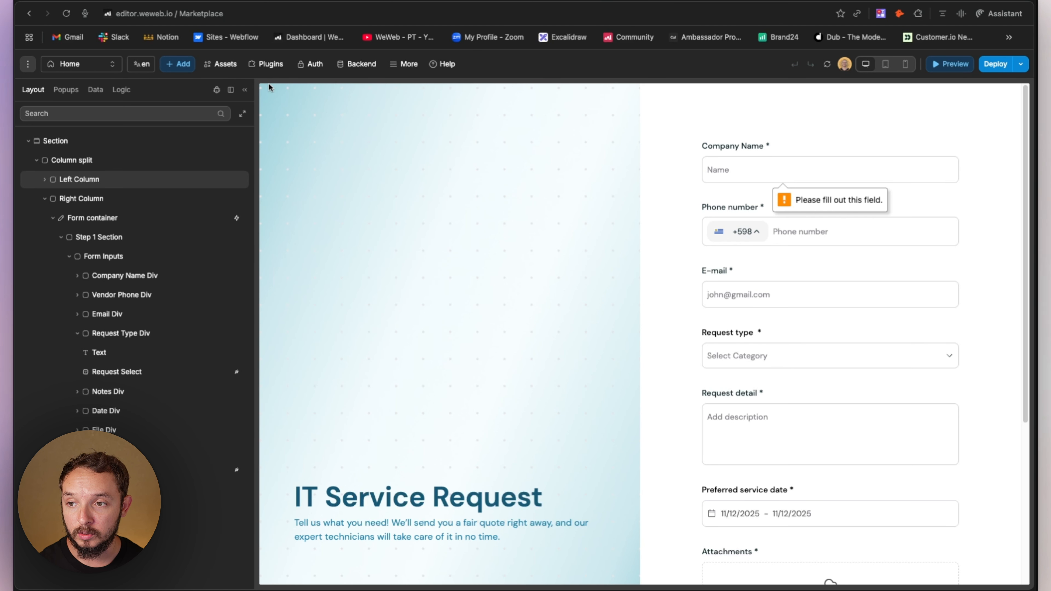
- Add the REST API plugin as a data source for the project
click(275, 71)
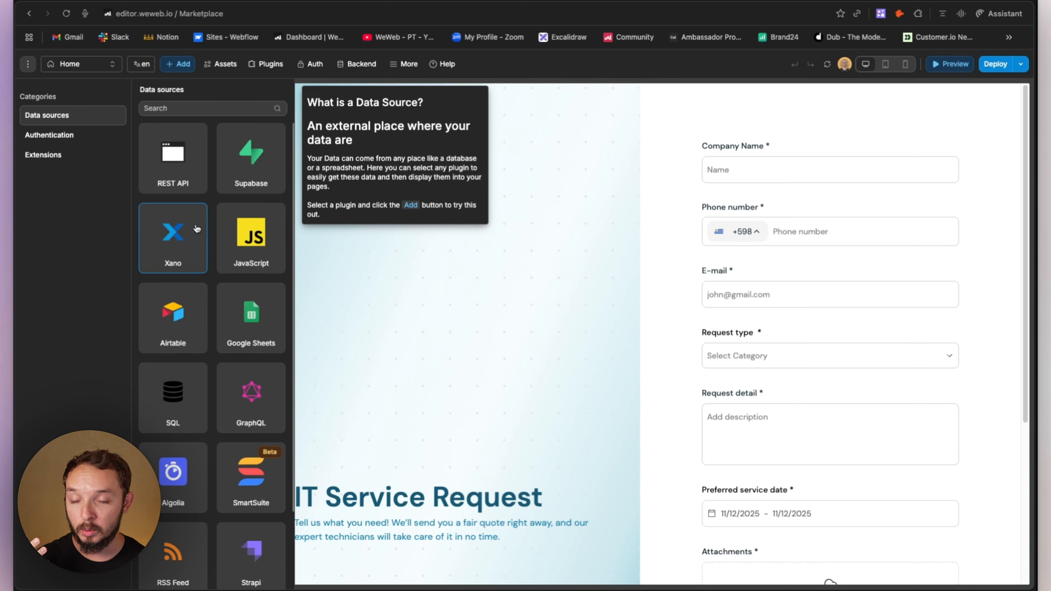
click(190, 167)
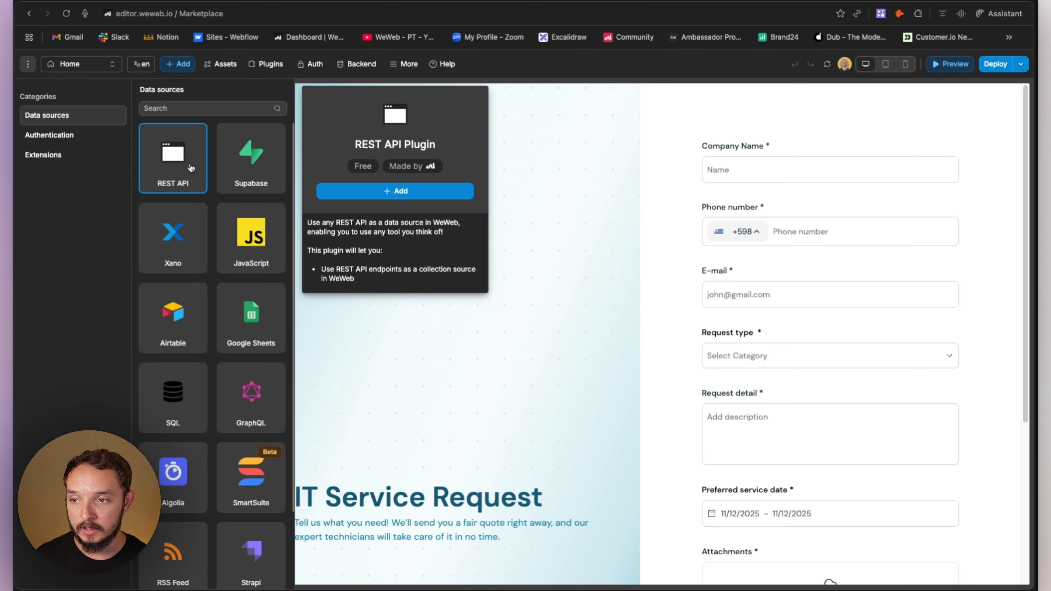
click(400, 195)
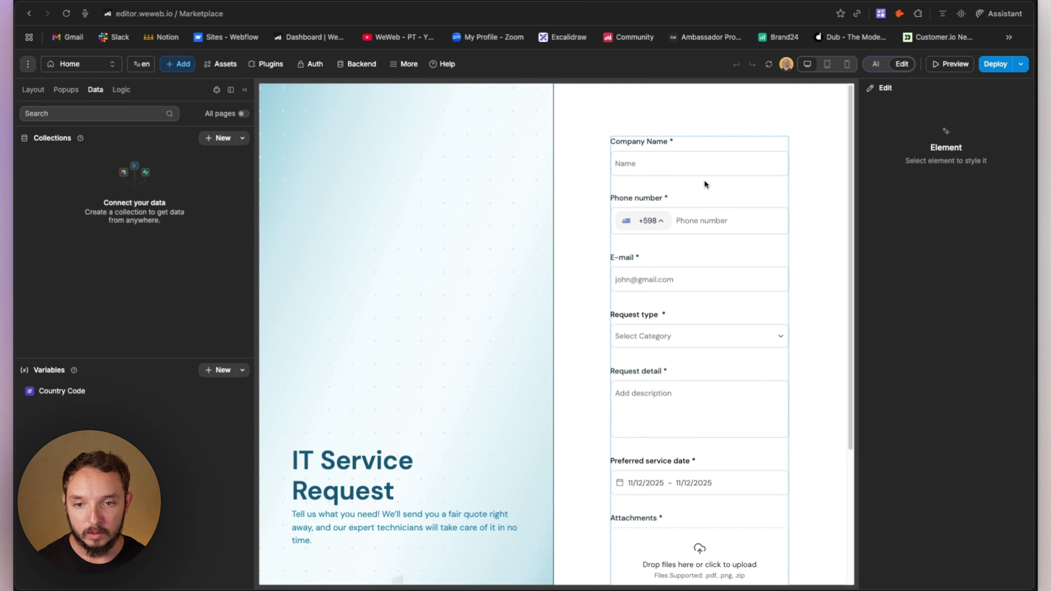
- Select the Form container that wraps the form inputs and open its Submit Workflow
click(703, 185)
click(33, 90)
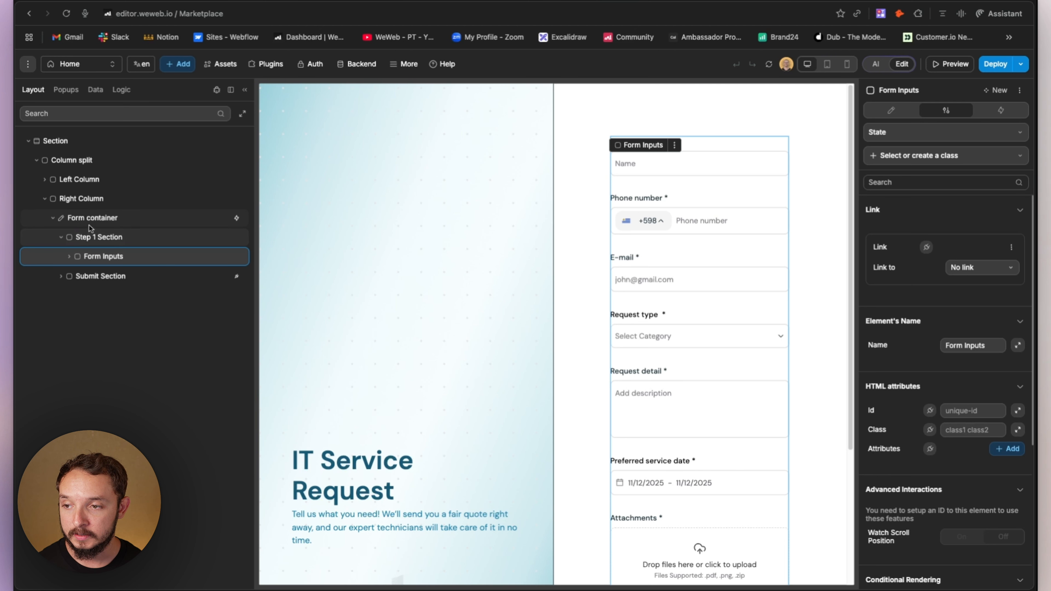
click(118, 221)
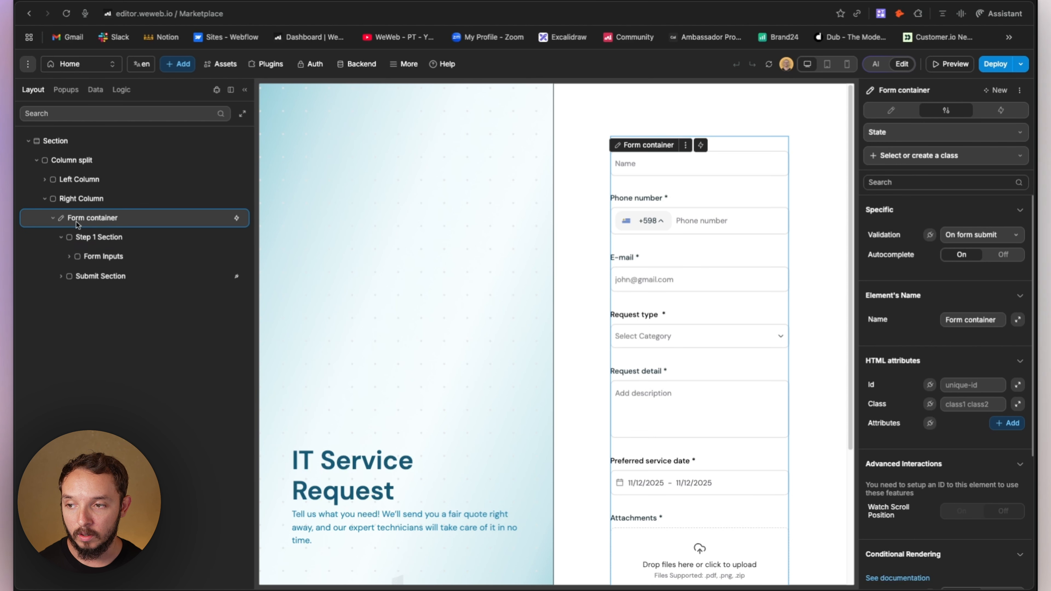
click(1005, 110)
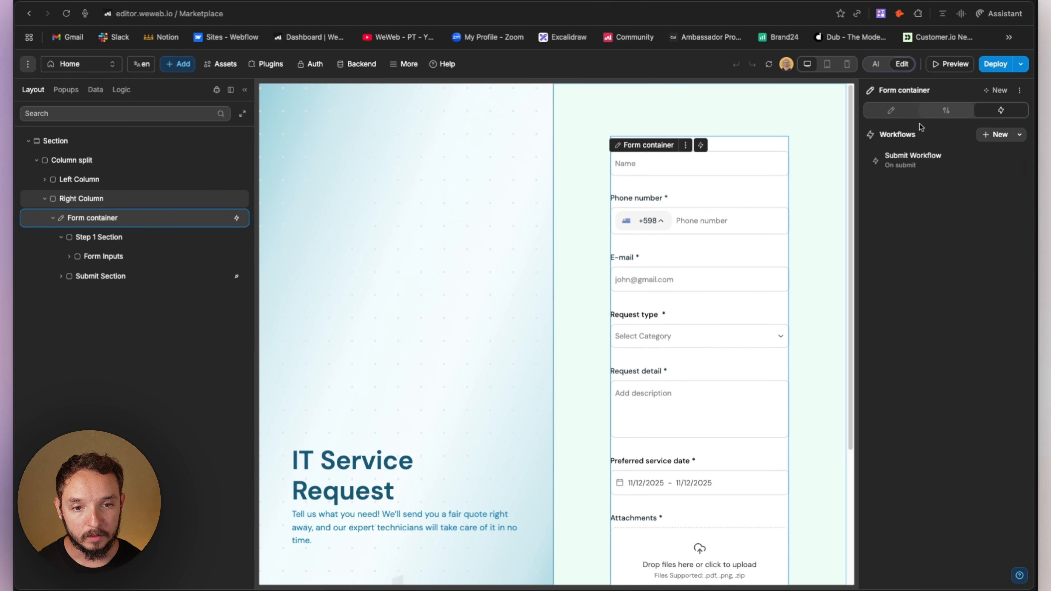
click(922, 168)
- Inspect the value formula returned by the "Submit this form data" action, and close it
click(558, 222)
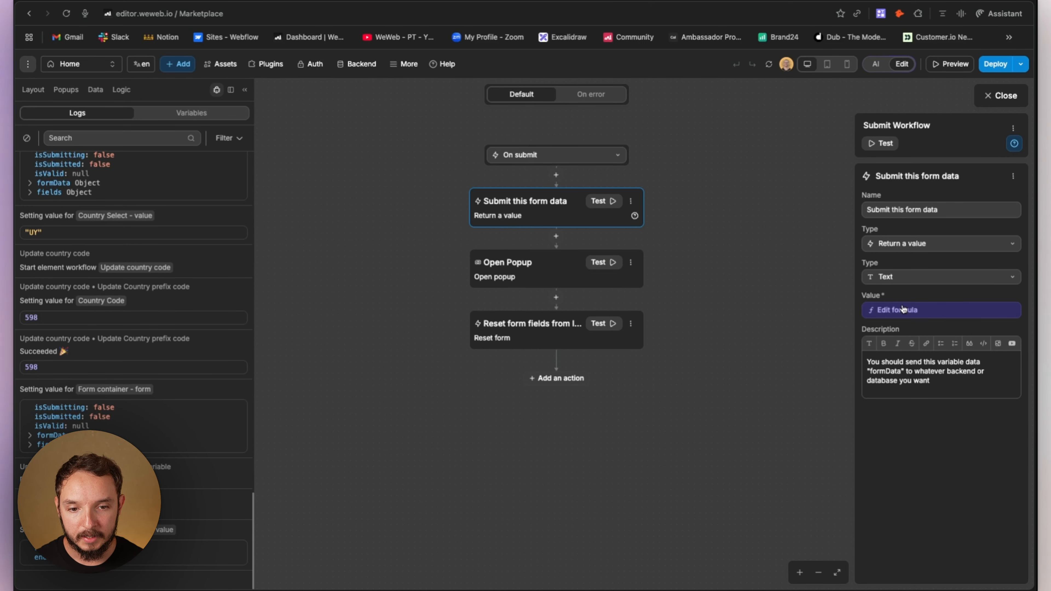
click(910, 316)
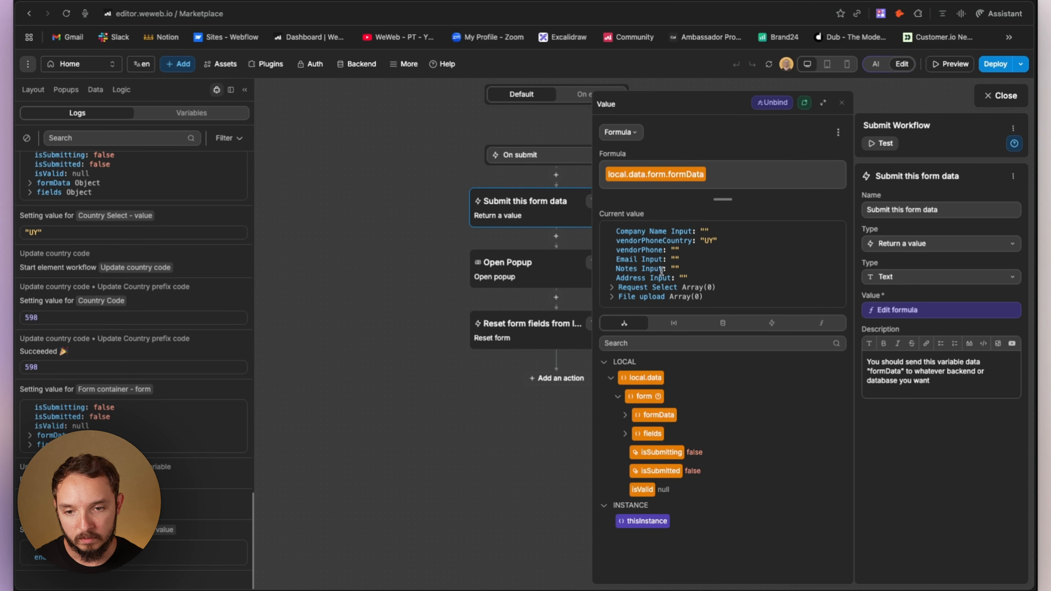
click(843, 105)
click(722, 250)
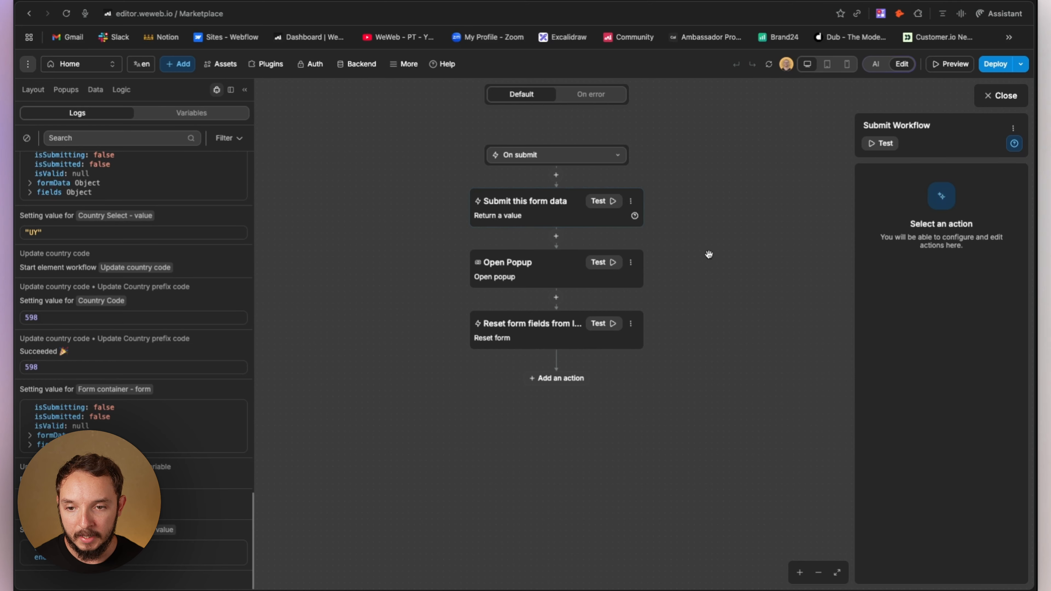
- Insert a REST API Request action between "Submit this form data" and "Open Popup" in the workflow
click(556, 237)
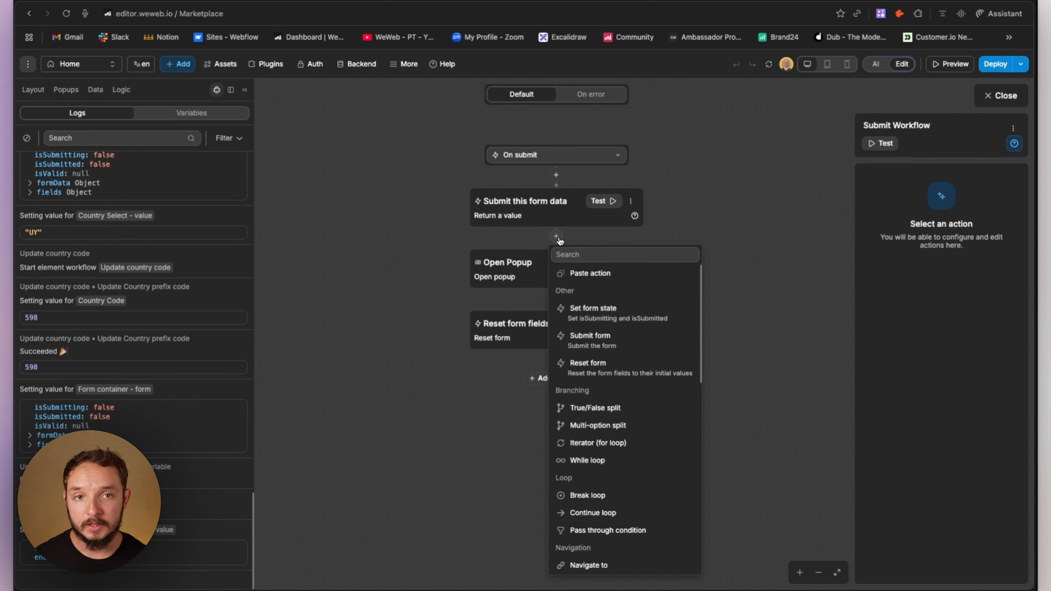
text(rest)
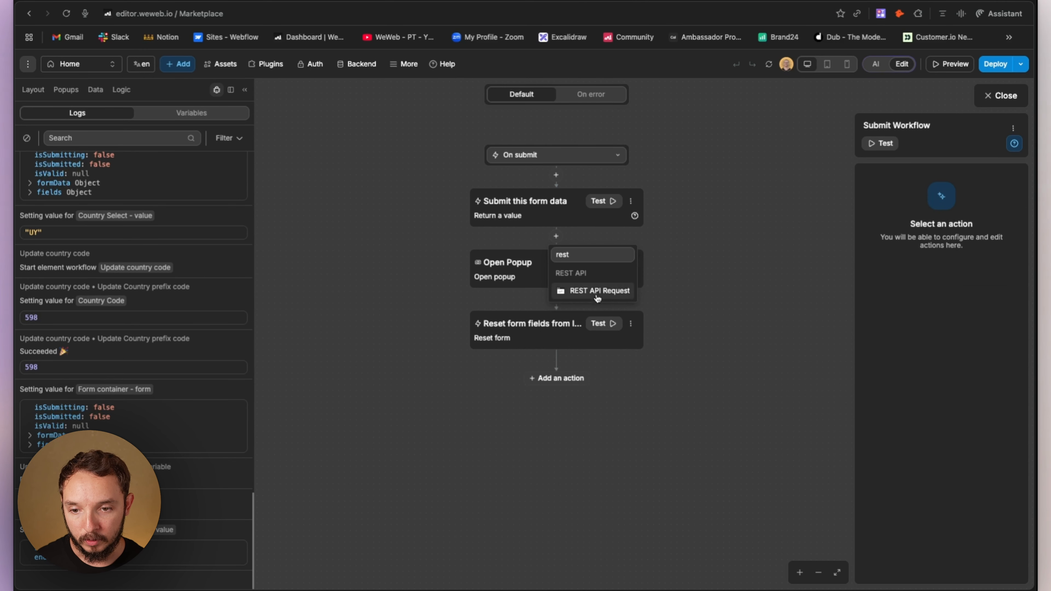
click(597, 294)
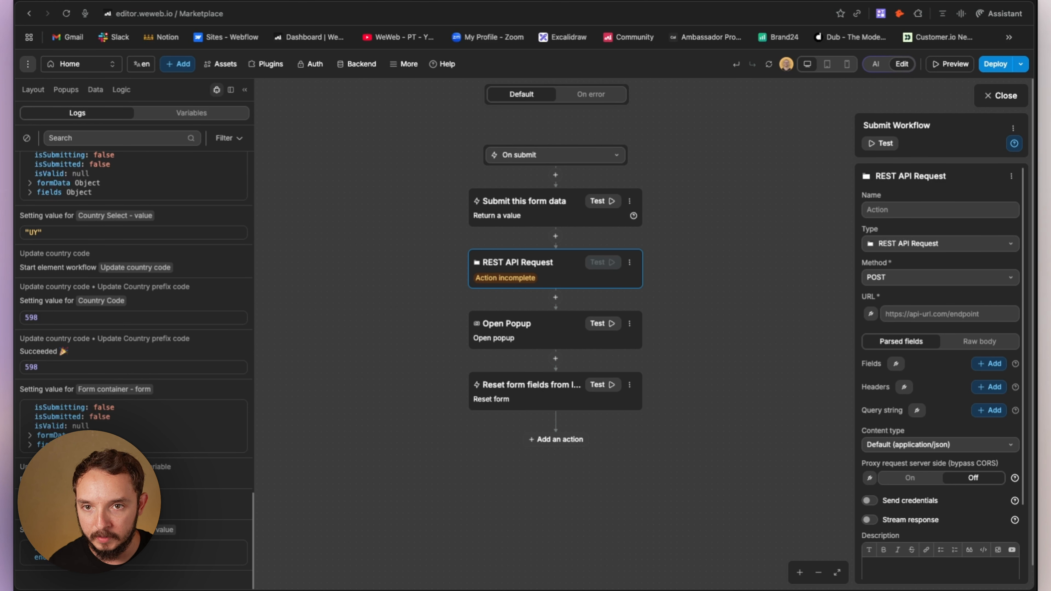
- View the Baserow API documentation and Service Requests table, and return to WeWeb to close the workflow editor
key(ctrl+Tab)
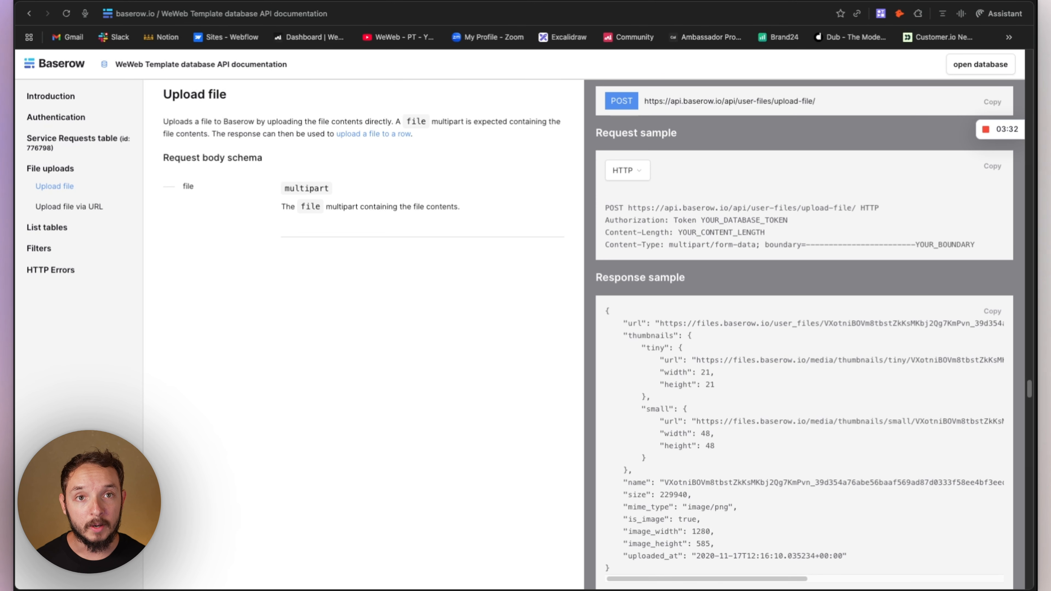
key(ctrl+Tab)
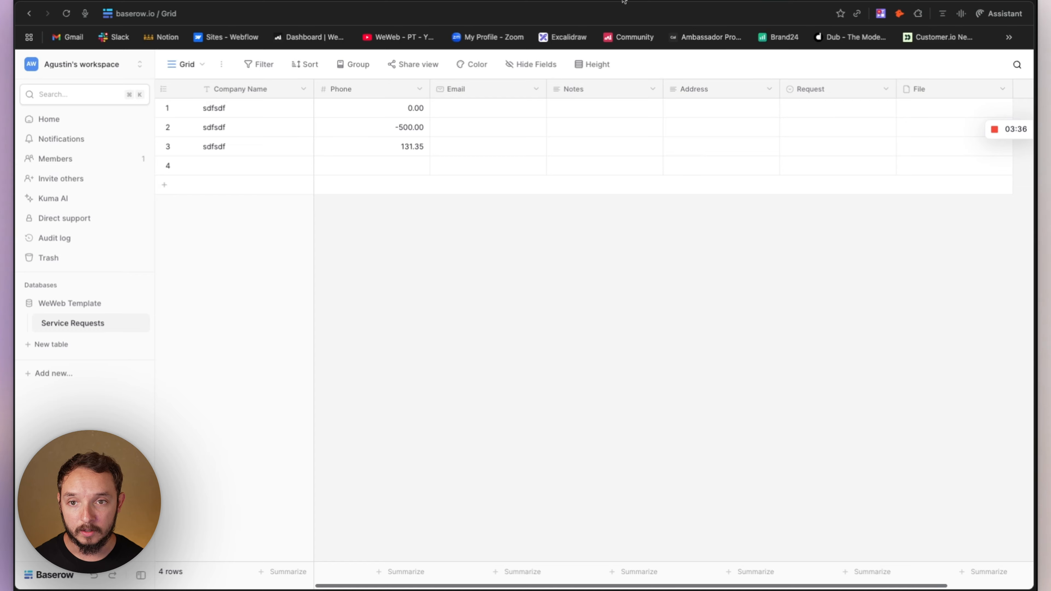
key(ctrl+Tab)
click(1010, 99)
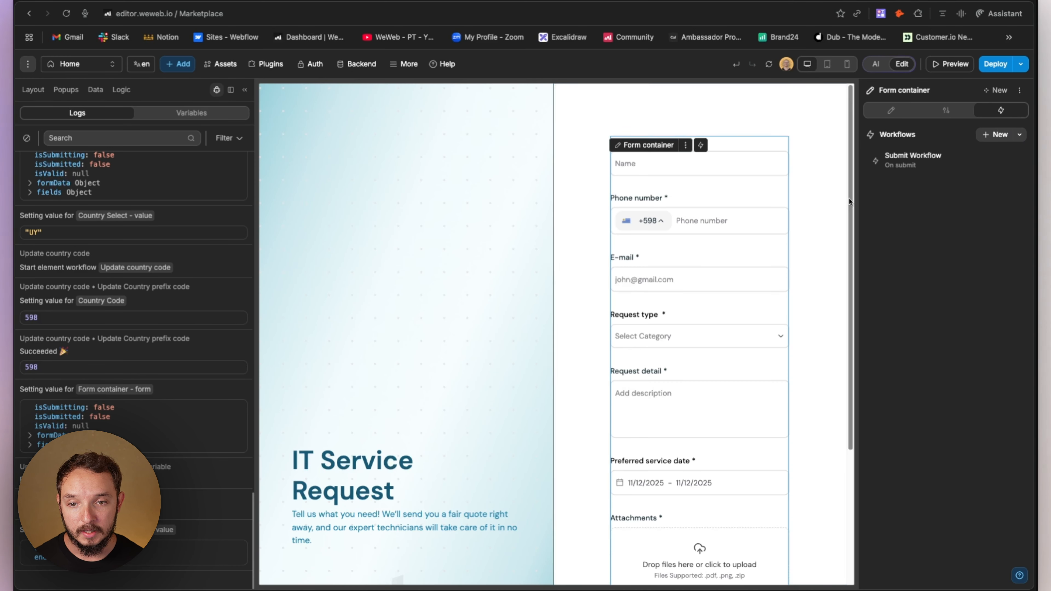
- Switch to Baserow and compare the Create row endpoint documentation with the Service Requests table's columns
key(ctrl+shift+Tab)
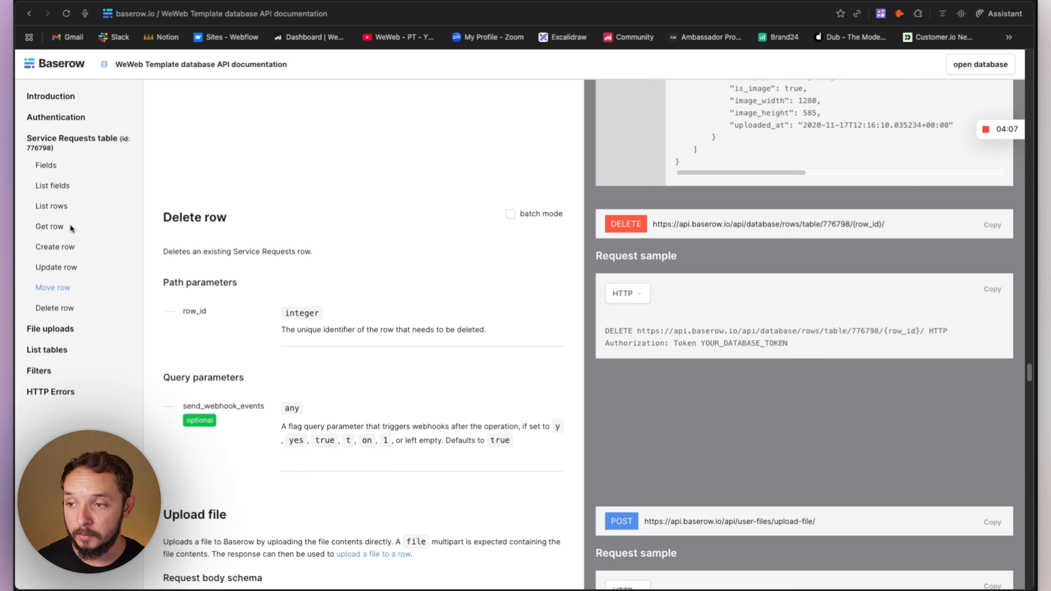
click(61, 248)
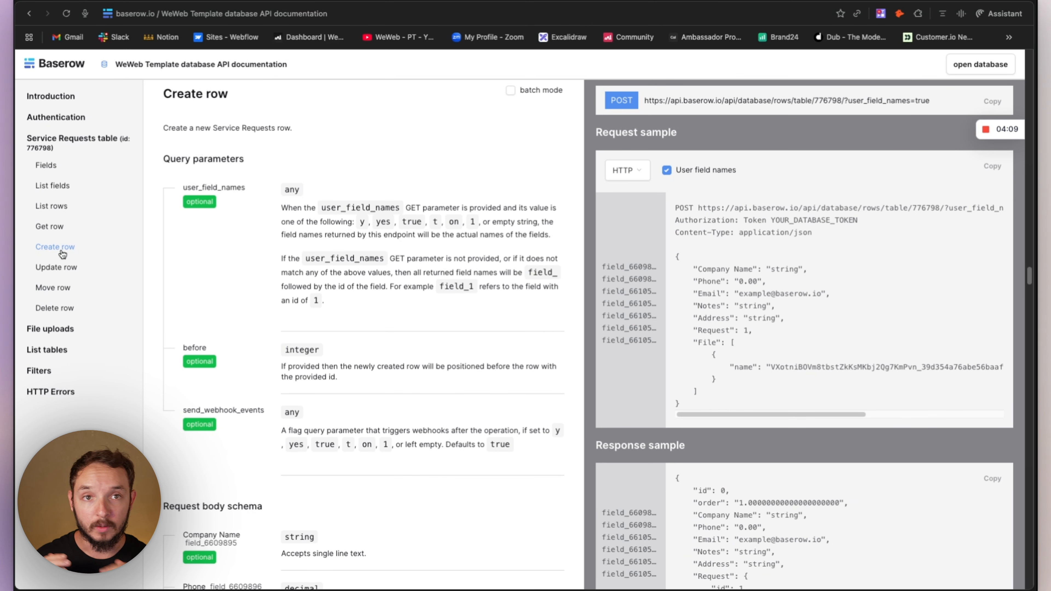
click(734, 2)
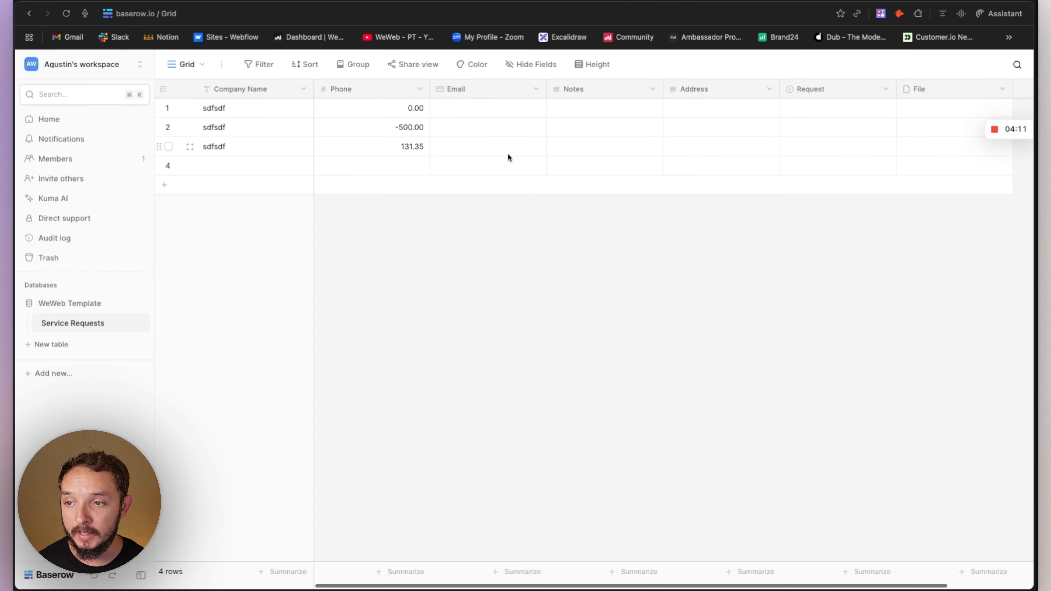
click(674, 2)
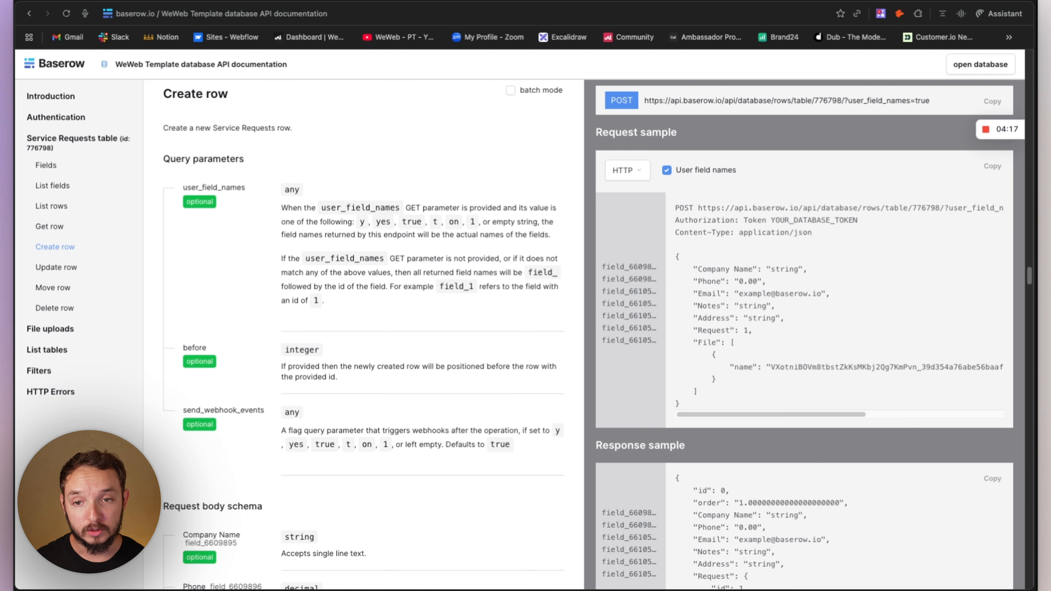
- Copy the Create row endpoint URL from the Baserow documentation and replace the REST API Request's URL in WeWeb with it
scroll(662, 187, up, 1)
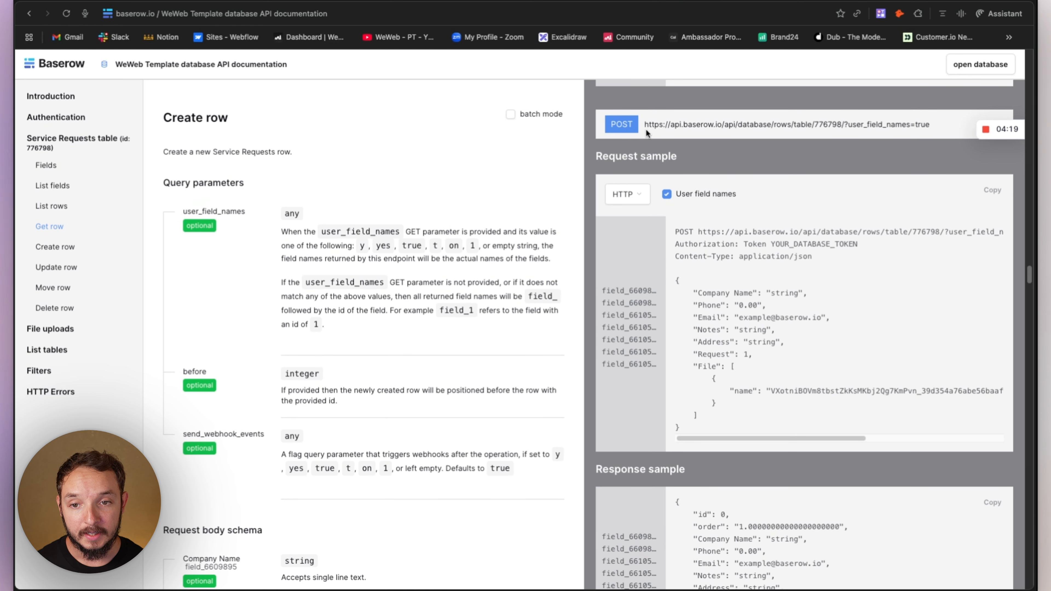
drag(645, 127, 923, 141)
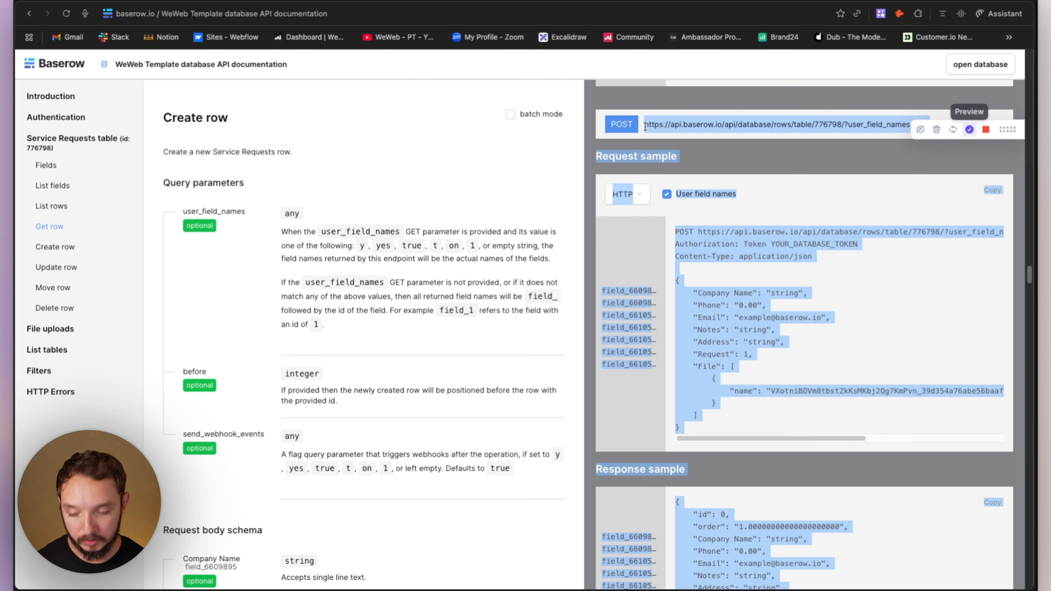
click(909, 138)
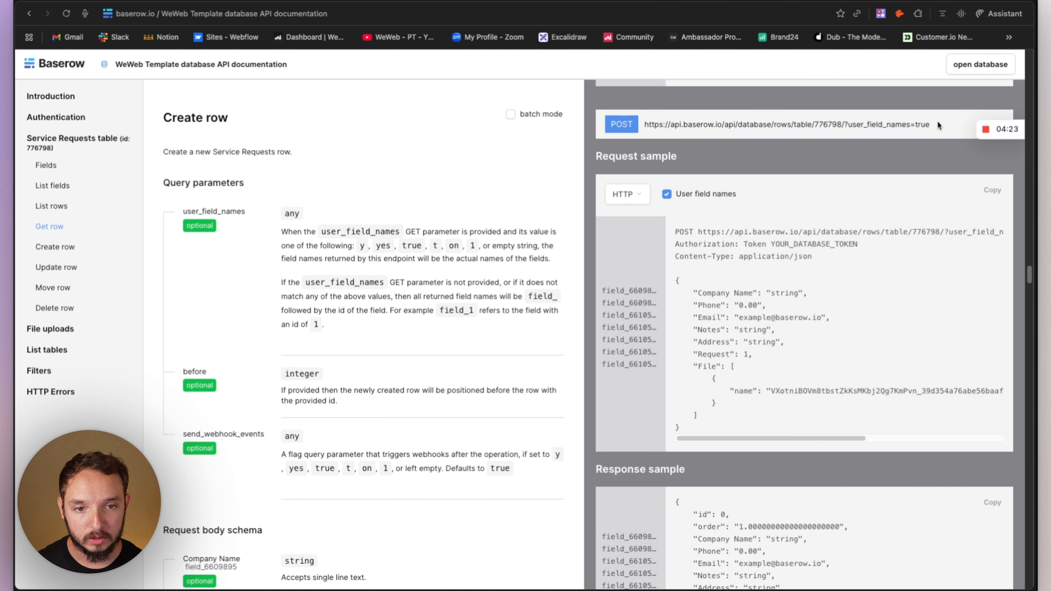
drag(938, 123, 645, 124)
key(ctrl+Tab)
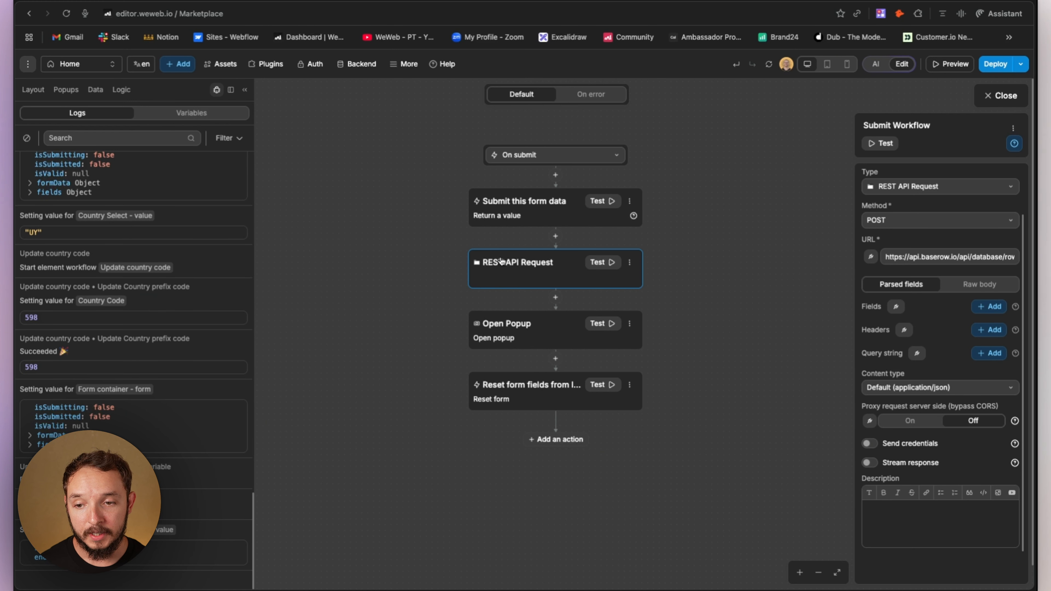
triple_click(934, 252)
key(BackSpace)
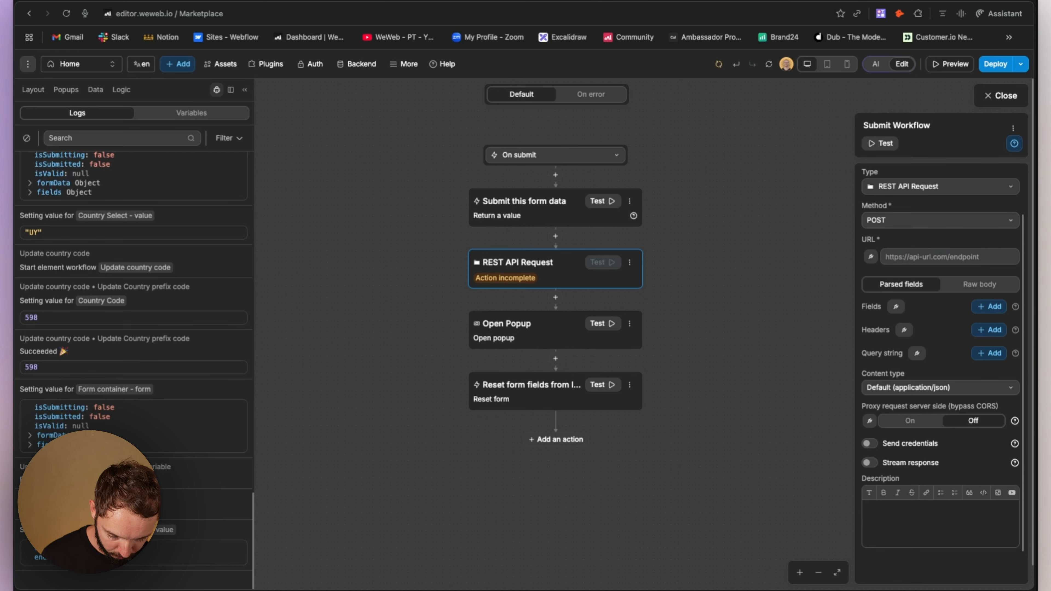
key(super+v)
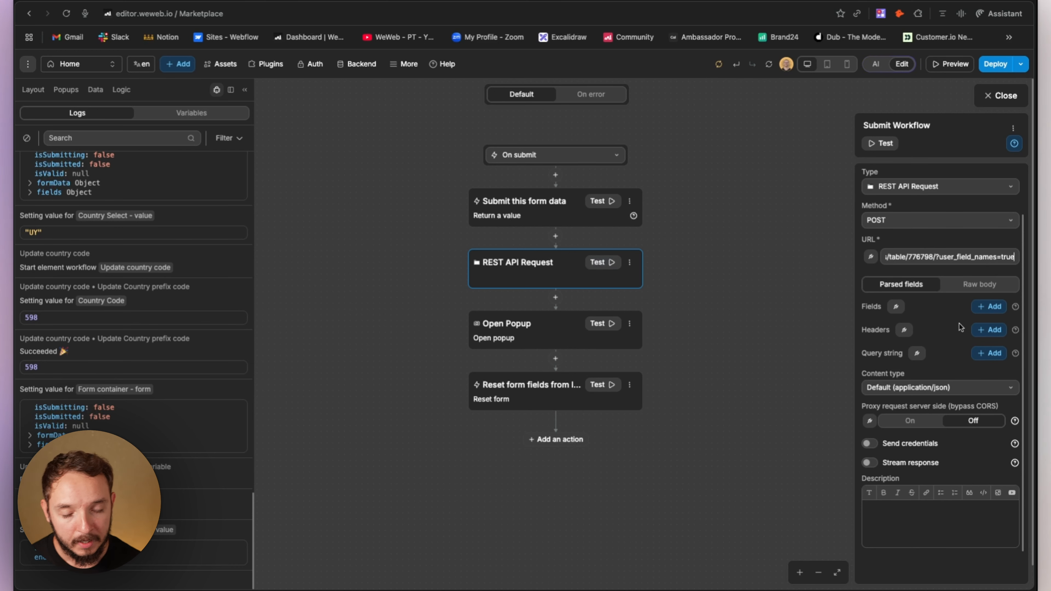
- Add a header to the REST API Request, and reveal the WeWeb database token in Baserow's settings
click(990, 331)
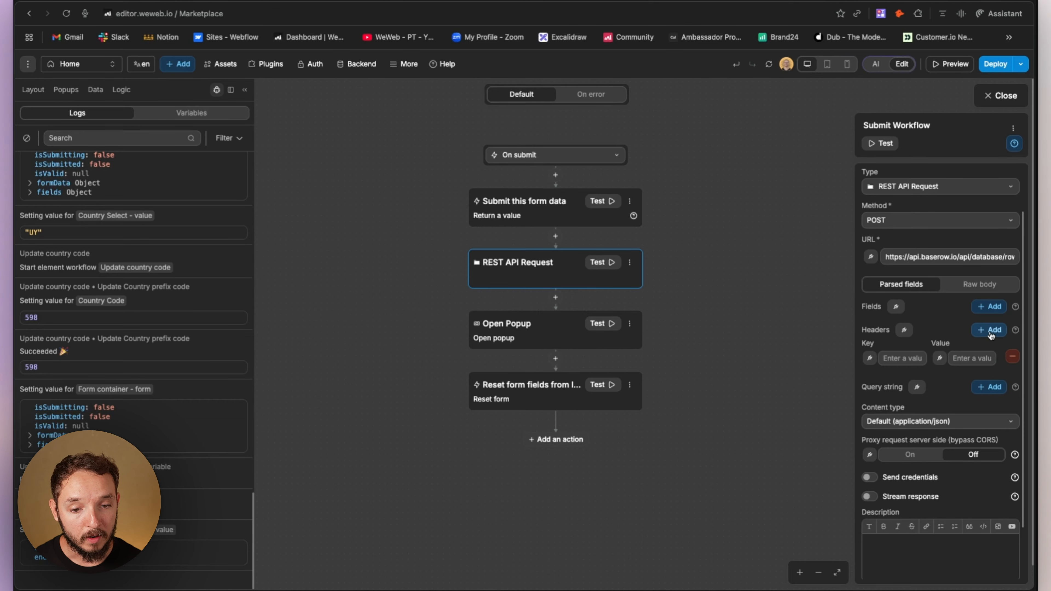
click(680, 1)
key(super+Up)
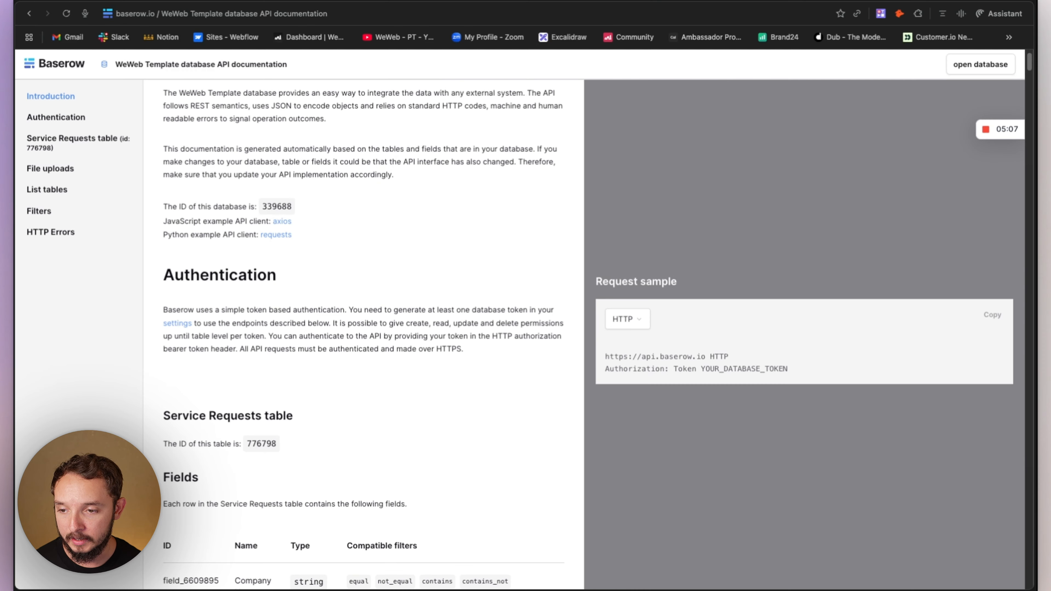
click(177, 324)
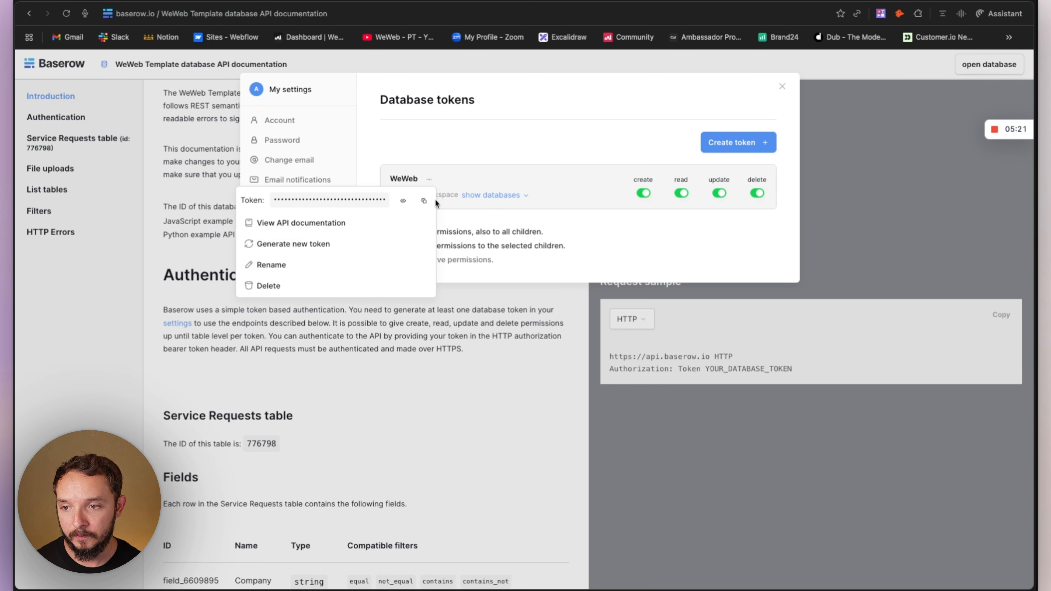
click(402, 200)
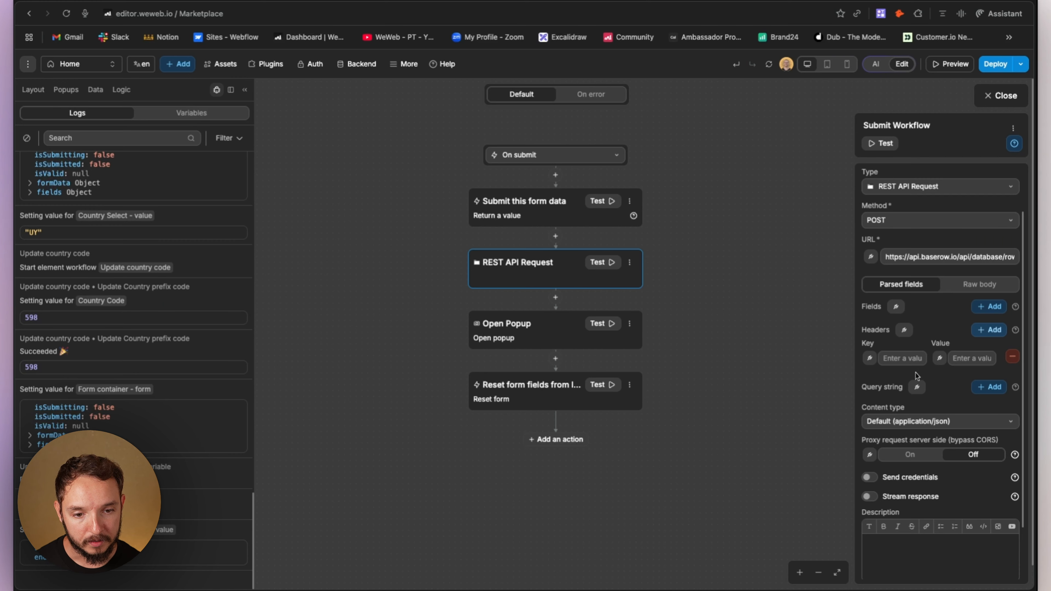
- Return to WeWeb and set the header's key to Authorization and its value to "Token" followed by the Baserow database token
click(967, 360)
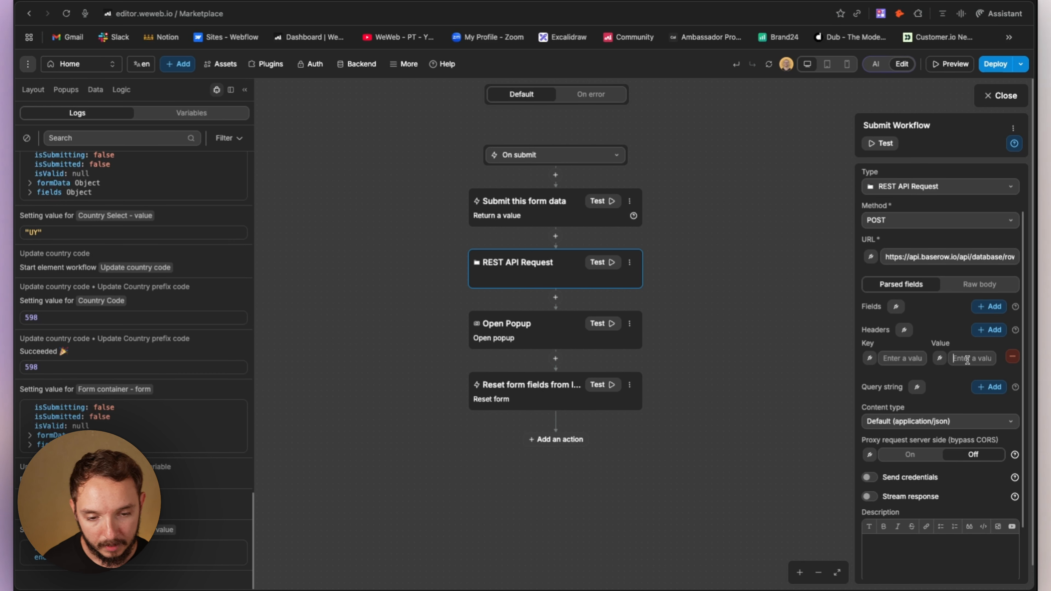
text(Token)
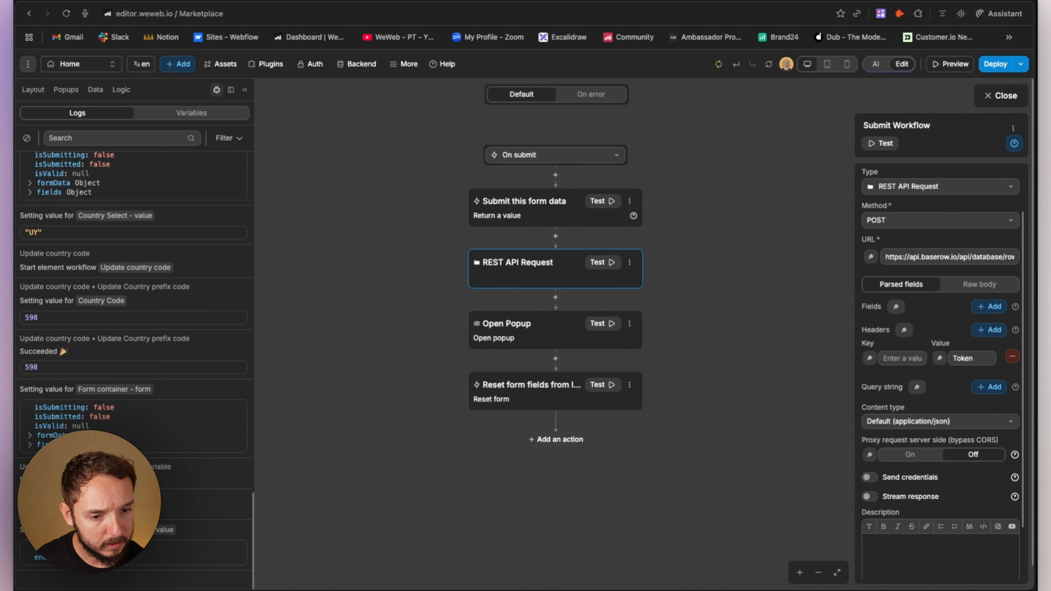
key(super+v)
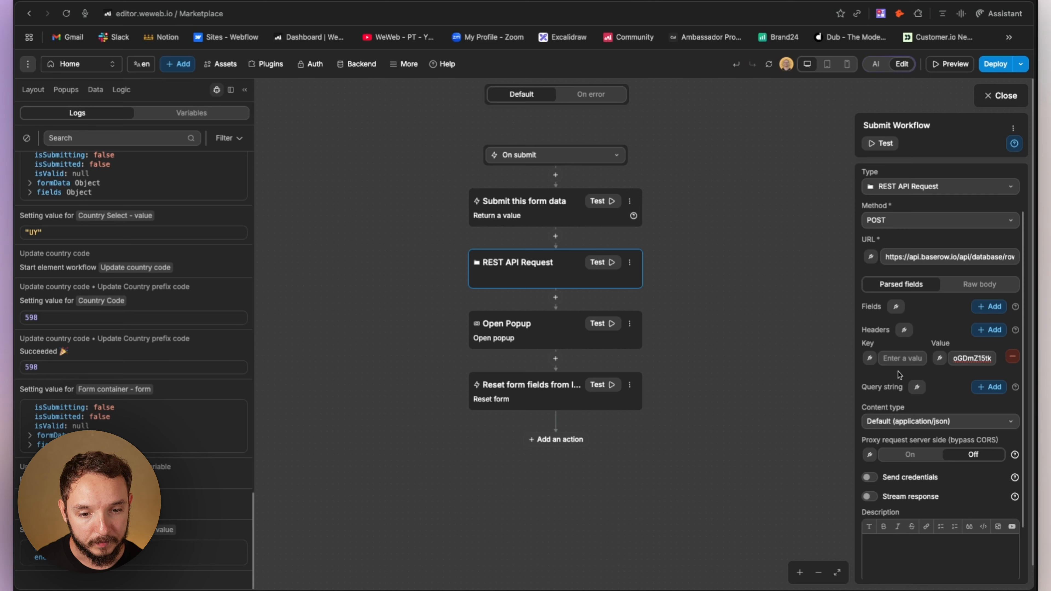
click(902, 364)
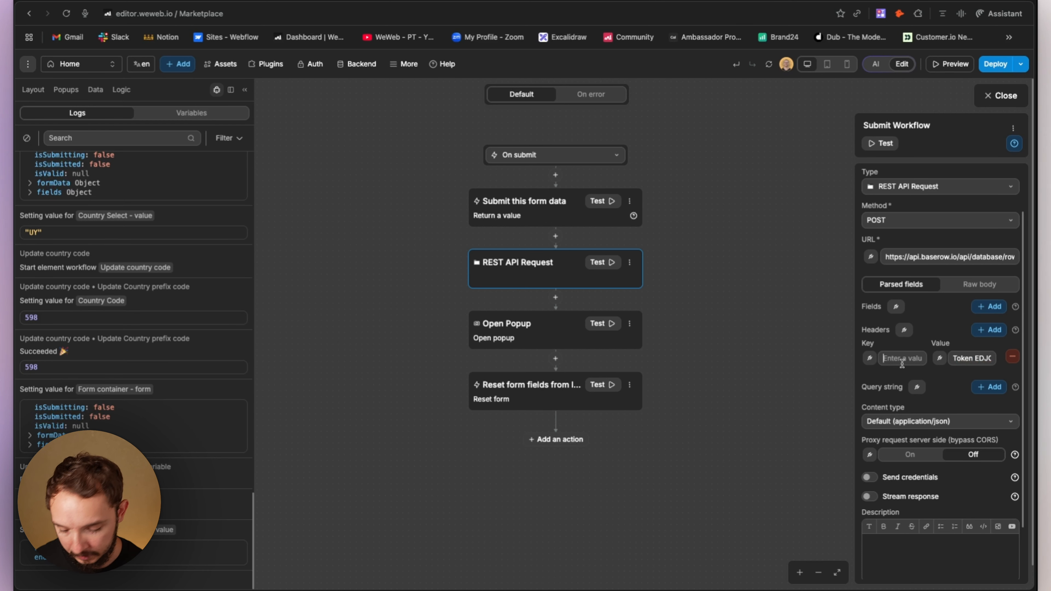
text(uthori)
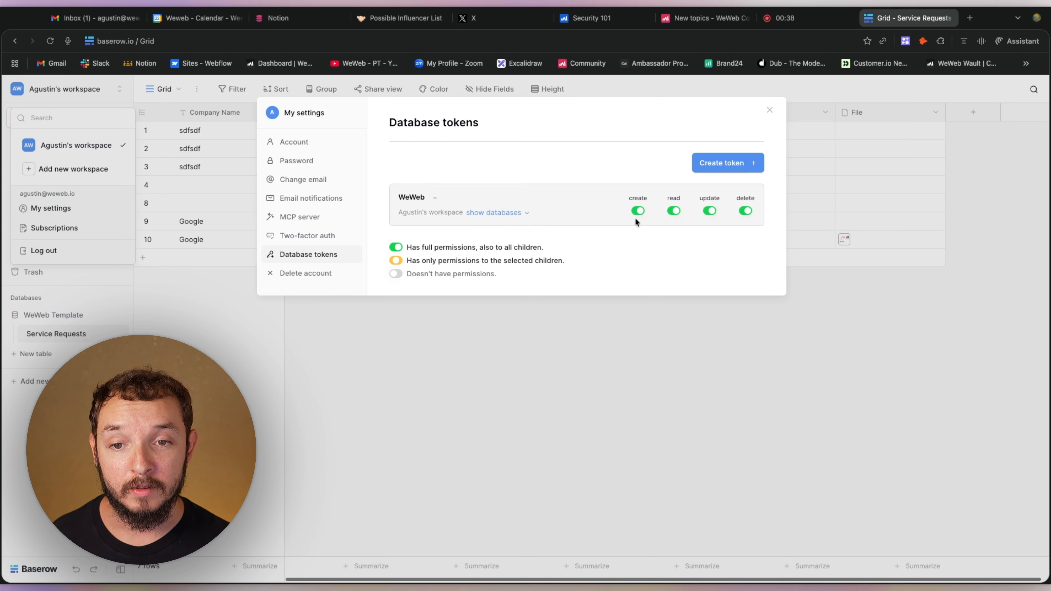
- Toggle the read and update permissions of the WeWeb database token in Baserow
click(674, 211)
click(709, 210)
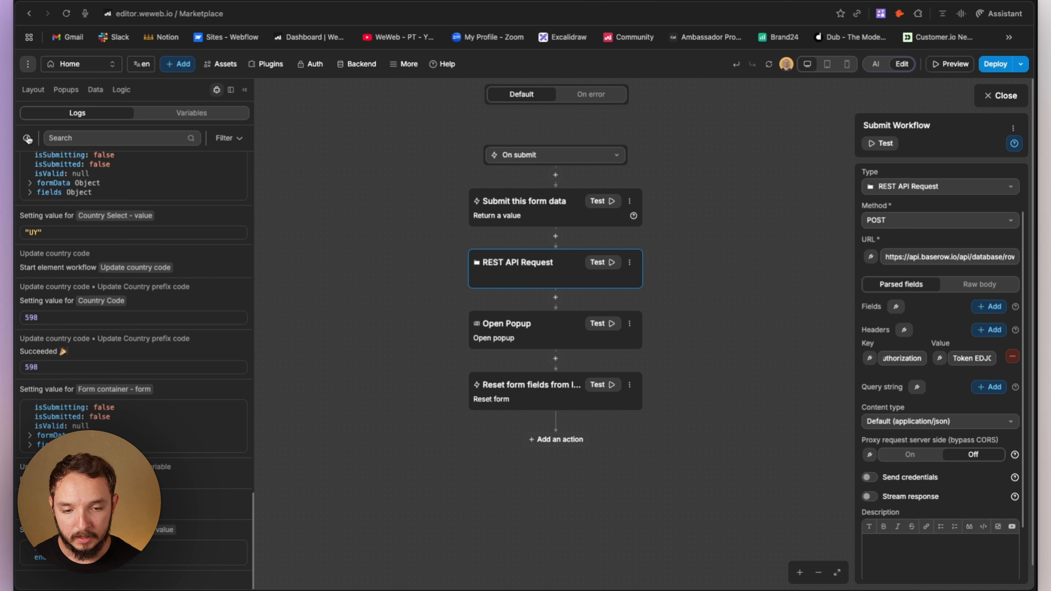
- Clear the WeWeb logs and test the REST API Request action
click(26, 138)
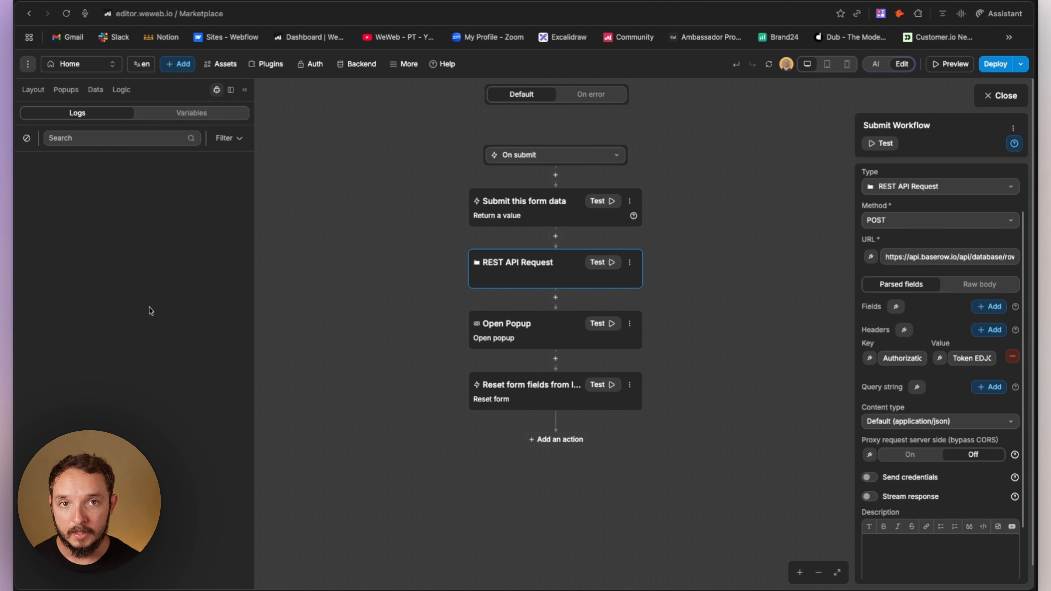
click(608, 263)
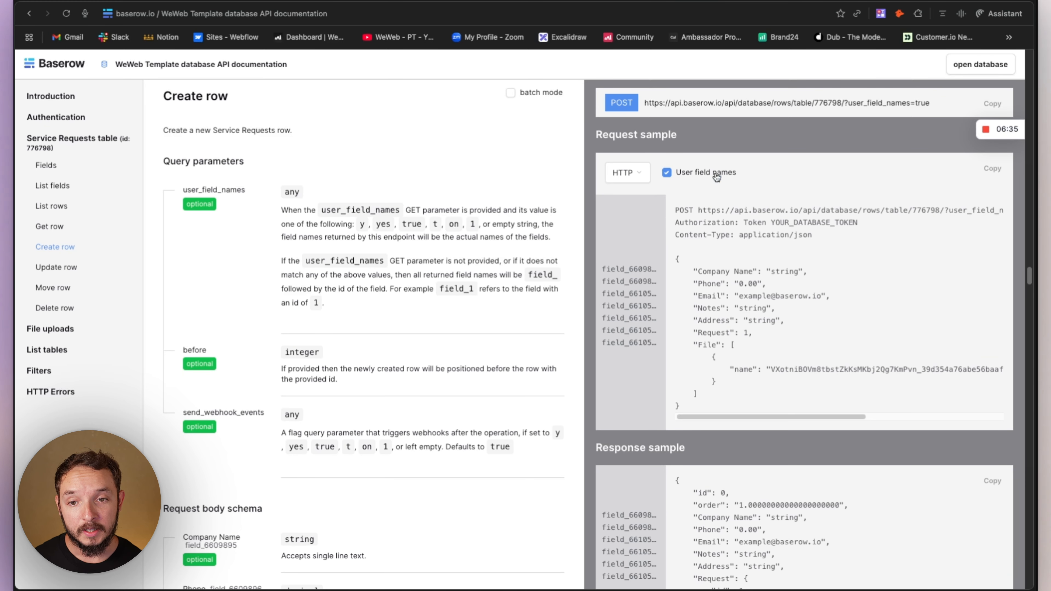
- Compare Baserow's Create row request sample with and without user field names, and copy the "Company Name" field name
click(668, 172)
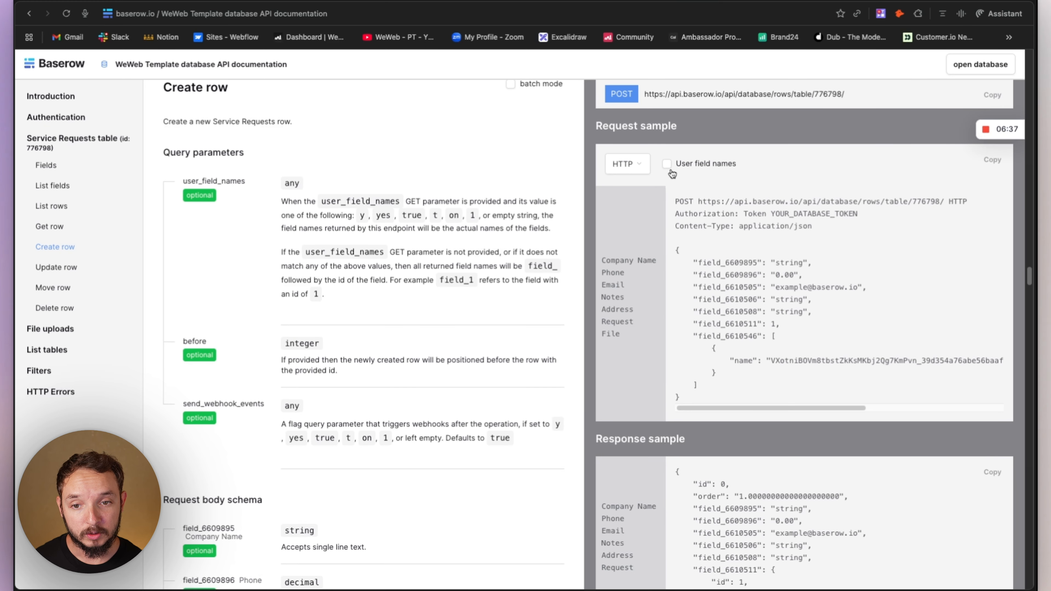
click(671, 168)
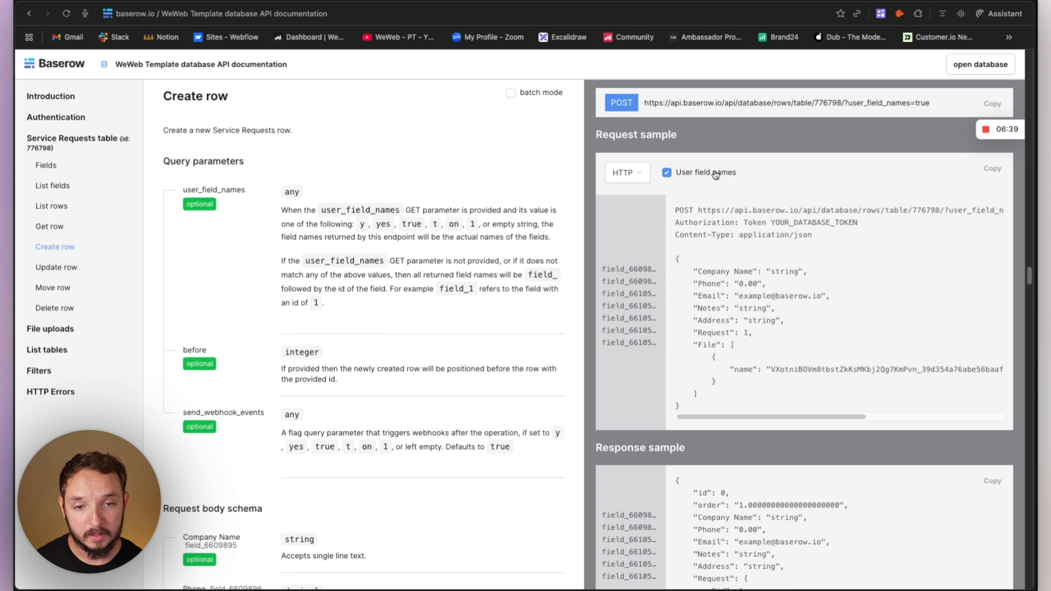
drag(699, 271, 748, 272)
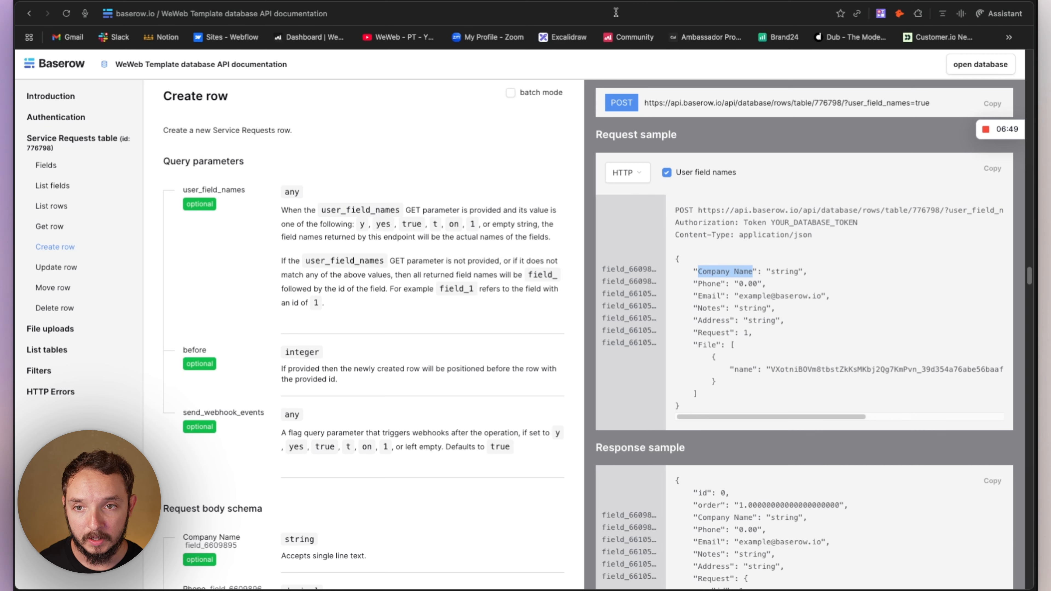
- Add a "Company Name" field to WeWeb's REST API Request and bind its value to Company Name Input from the form data
click(631, 1)
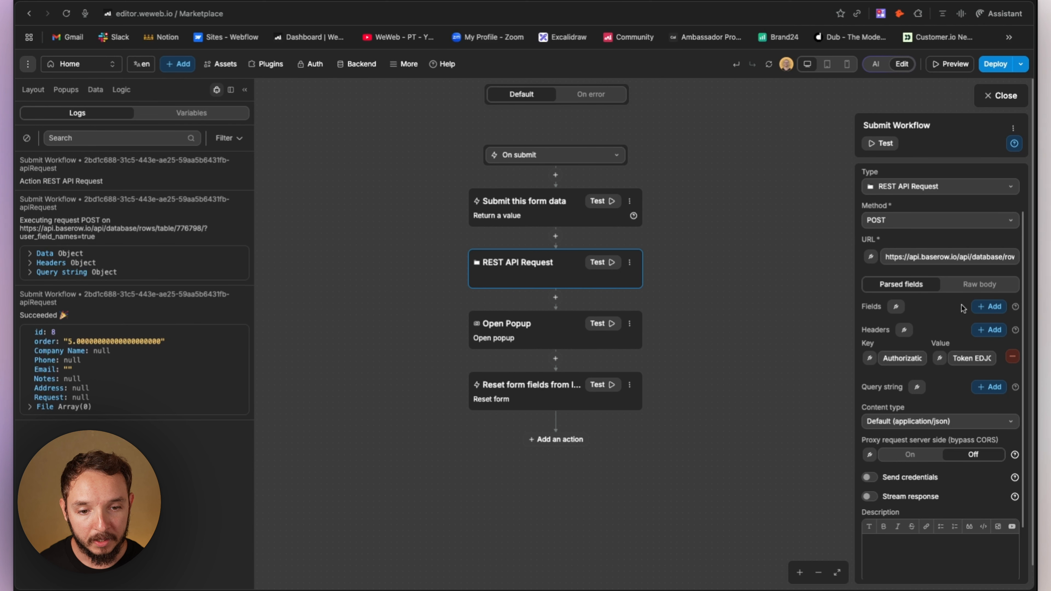
click(988, 307)
click(889, 336)
key(ctrl+v)
click(966, 339)
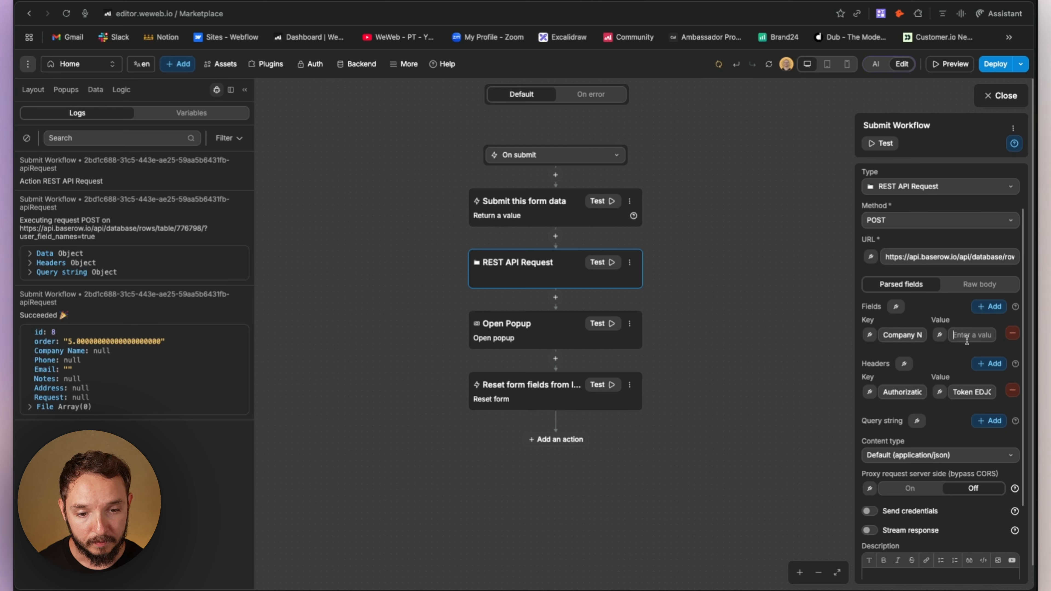
click(940, 336)
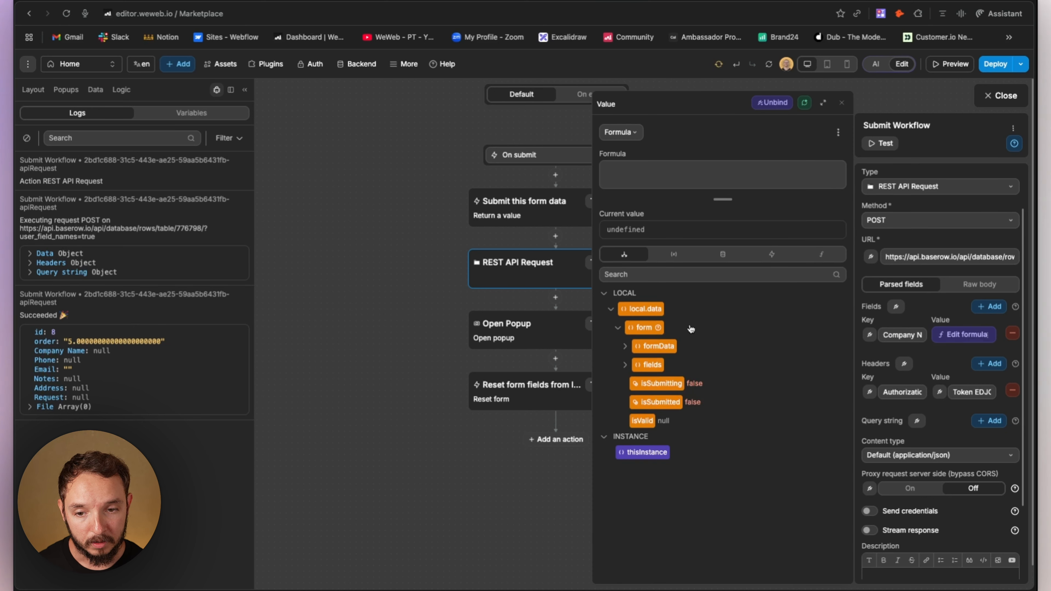
click(624, 347)
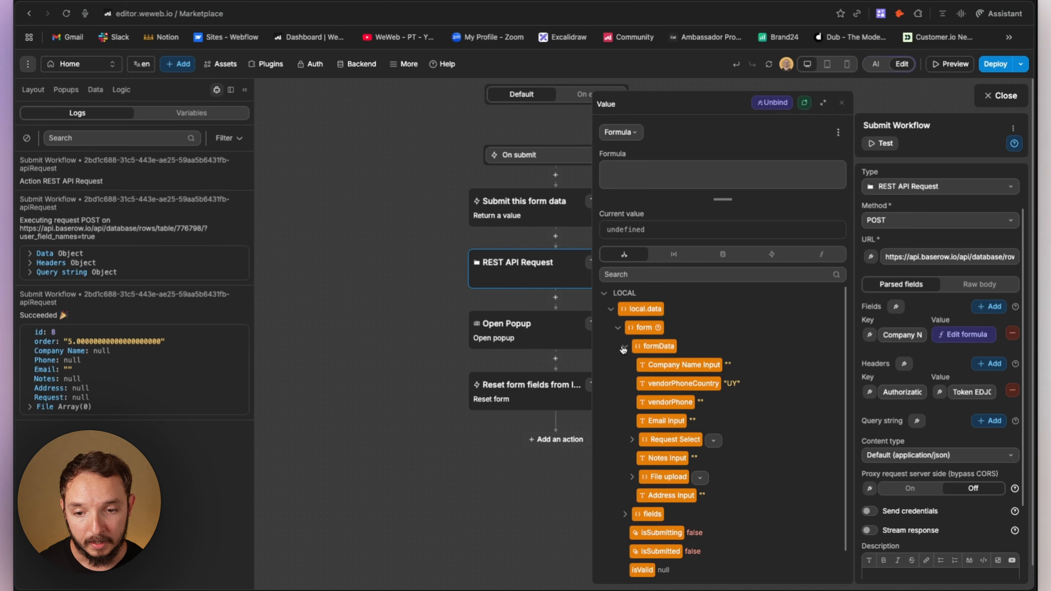
click(688, 366)
click(842, 103)
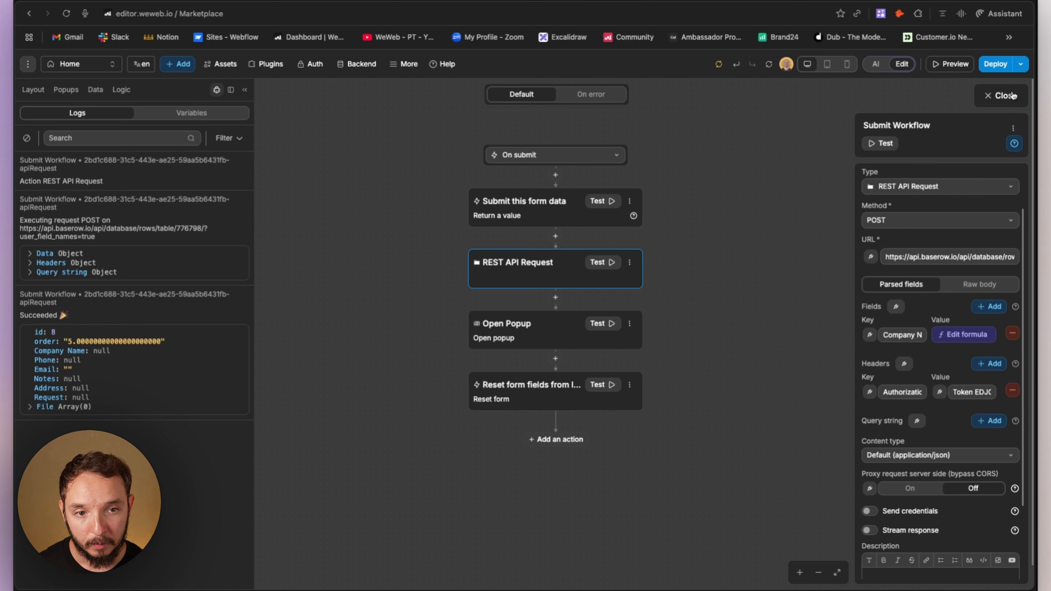
- Close the workflow editor, preview the form, and enter "Google" as the company name
click(1010, 95)
click(936, 68)
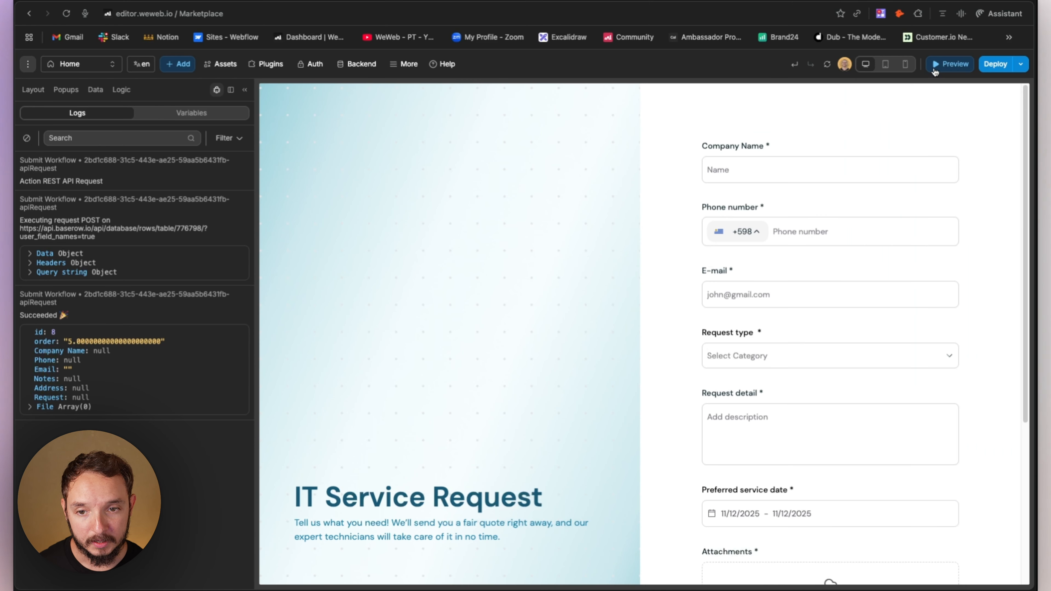
click(772, 163)
text(Google)
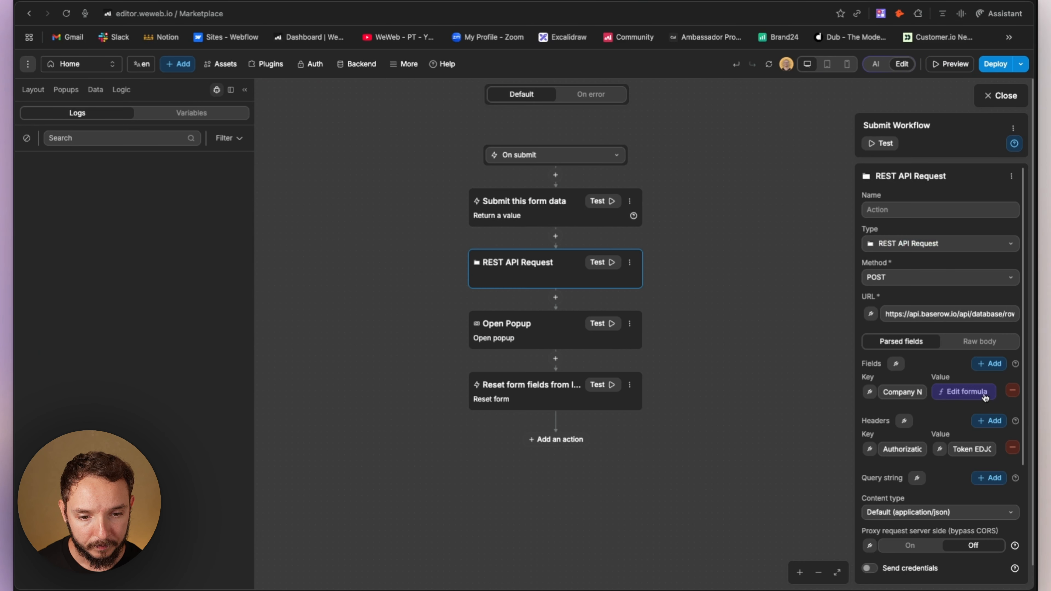
- Check the current value of the Company Name field's formula, and test the REST API Request action again
click(986, 397)
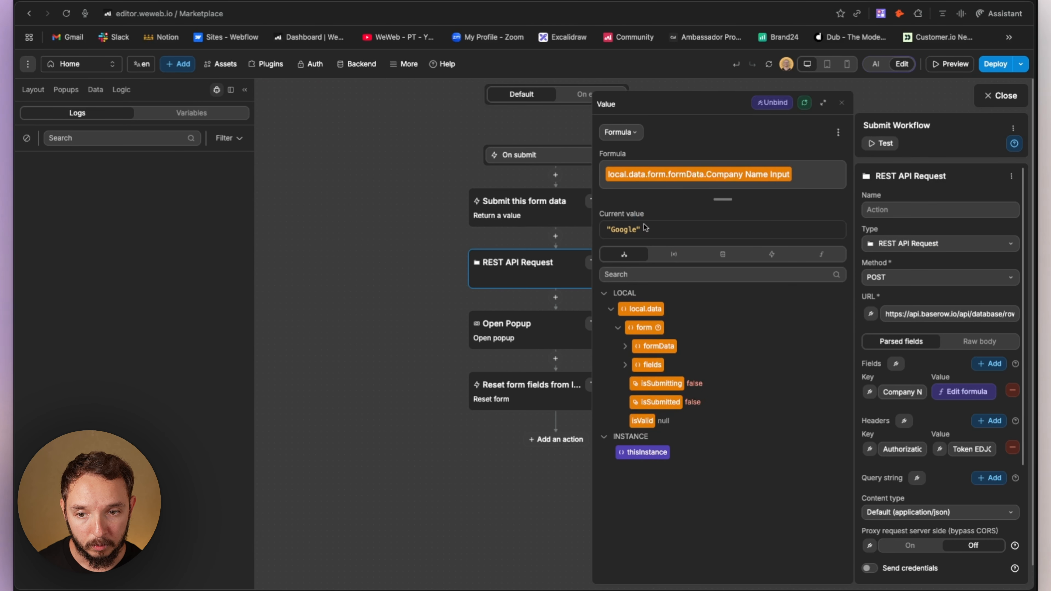
click(841, 105)
click(602, 263)
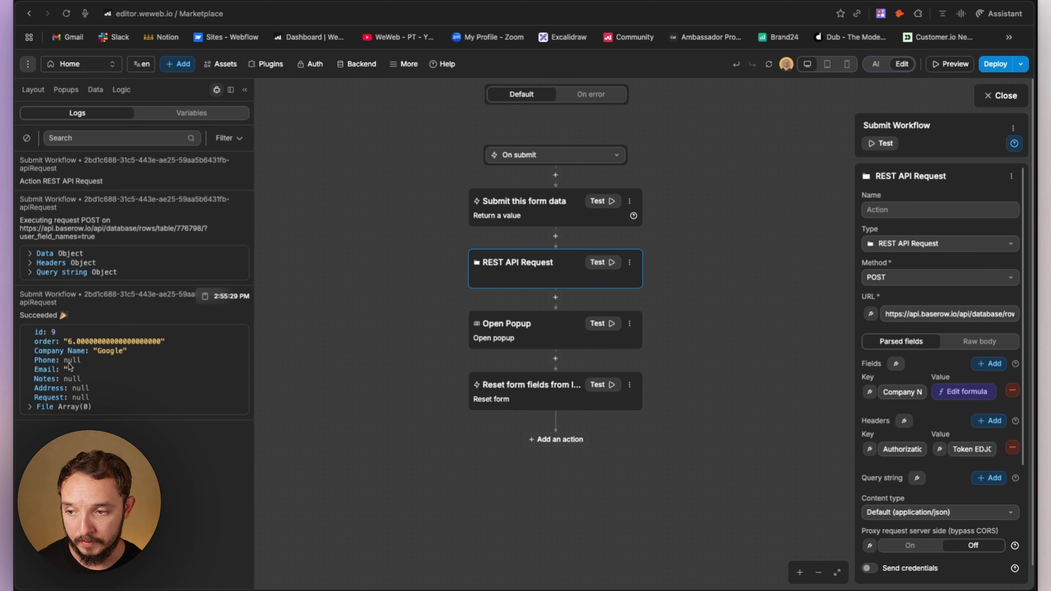
- View the Service Requests table in Baserow, and return to the Phone field in the Create row request sample
click(677, 1)
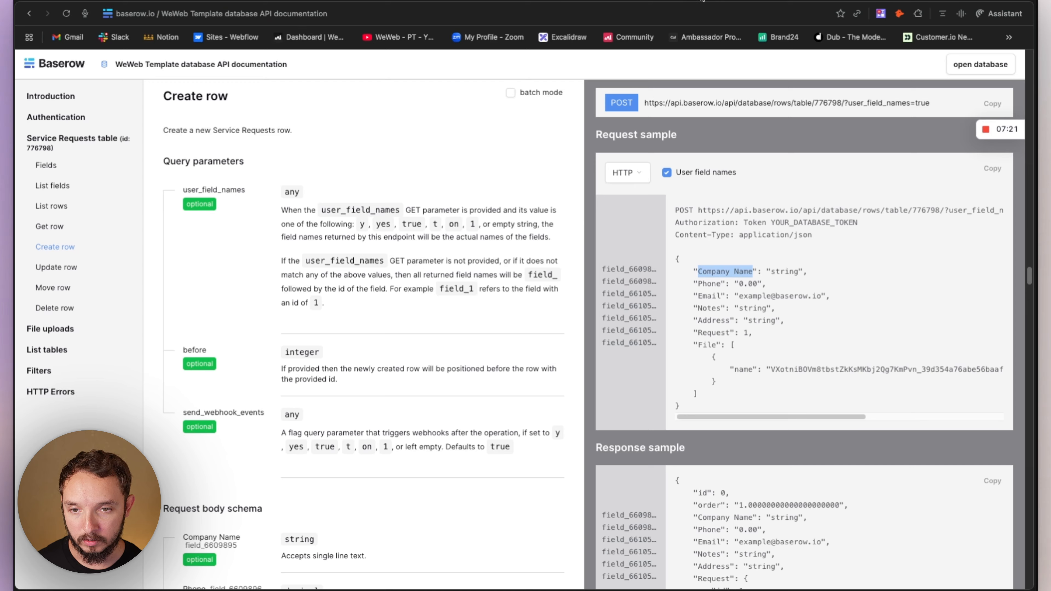
click(688, 0)
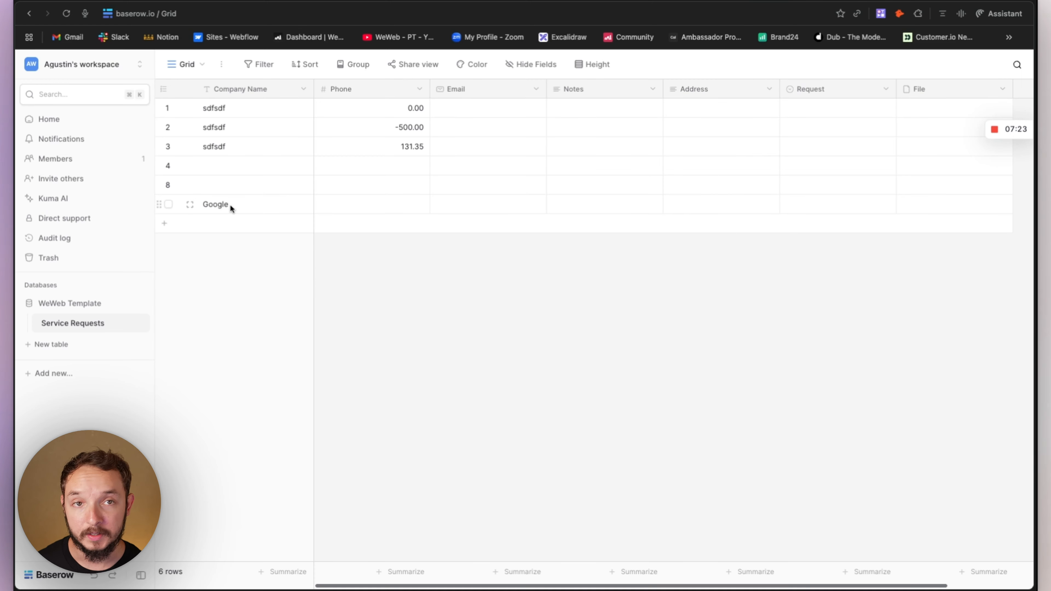
click(681, 2)
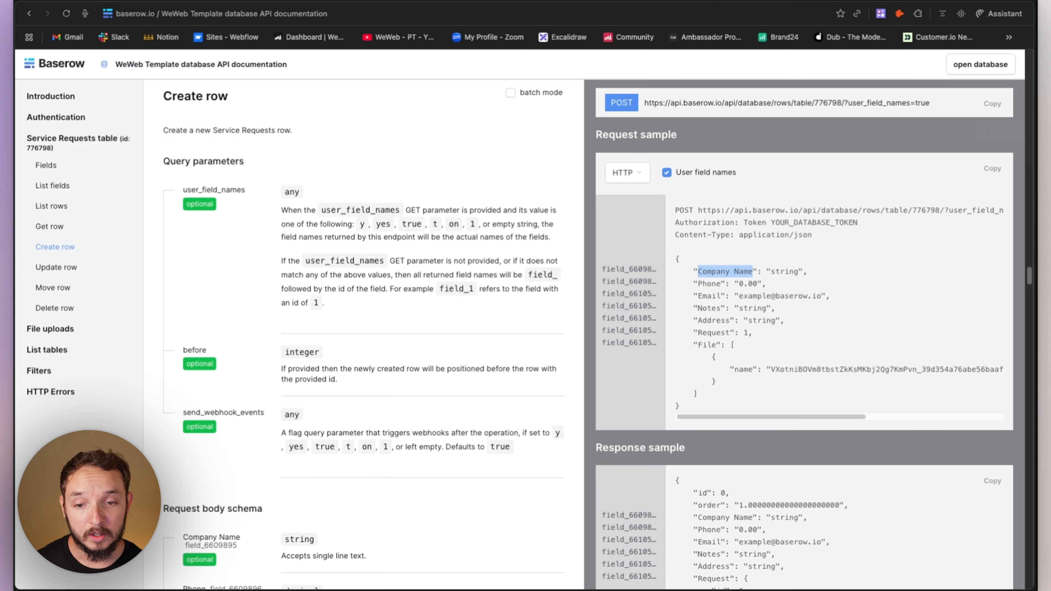
mouse_move(699, 285)
mouse_down()
mouse_move(725, 285)
mouse_move(700, 300)
mouse_up()
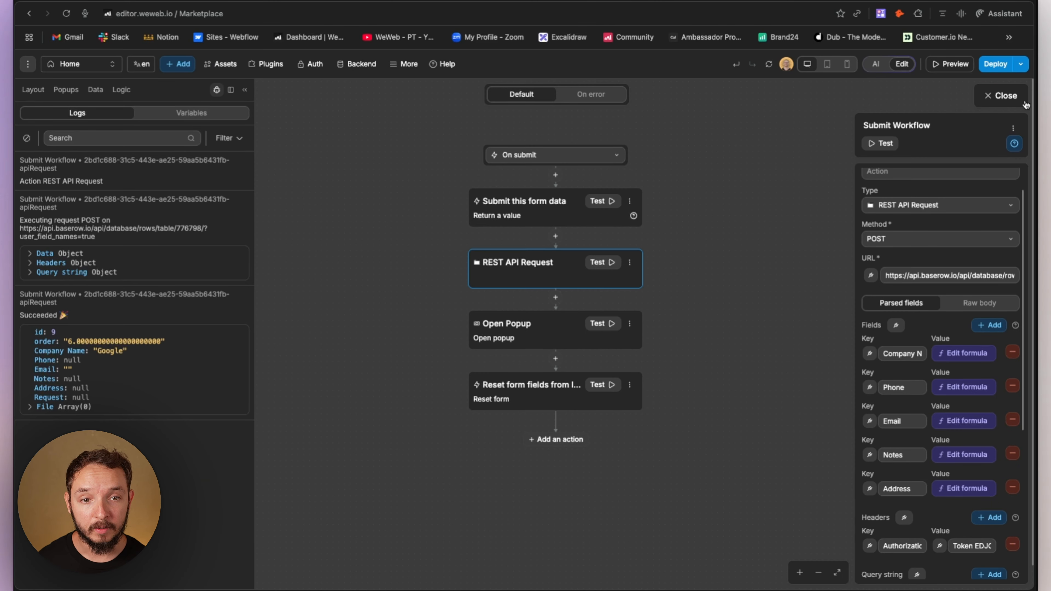
- Close the workflow editor and preview the IT Service Request form
click(1026, 104)
click(951, 64)
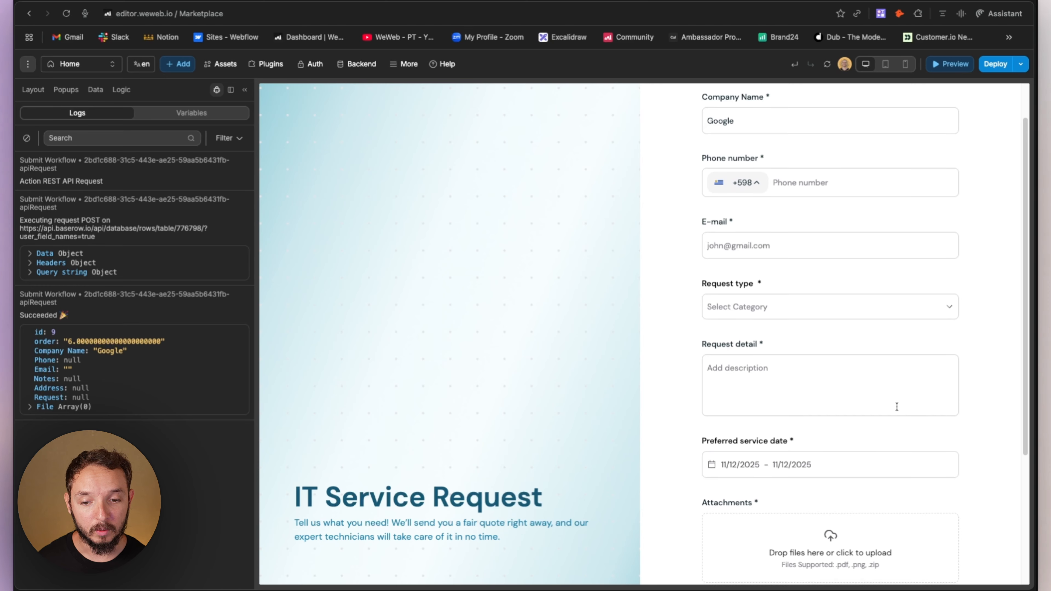
- Attach Heading.png in the form's Attachments field and exit the preview
scroll(897, 407, down, 5)
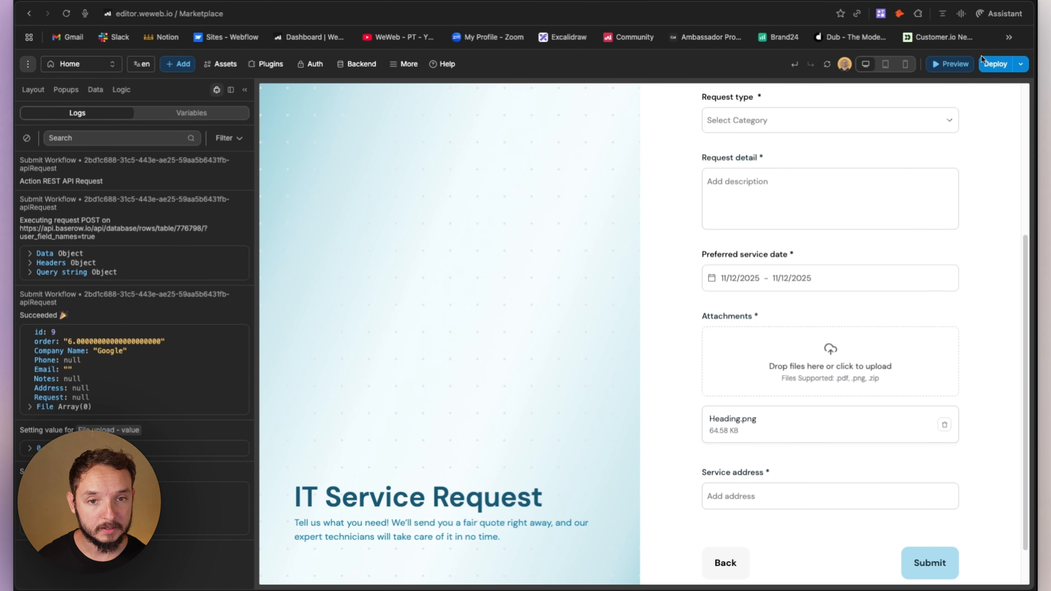
click(957, 62)
click(714, 226)
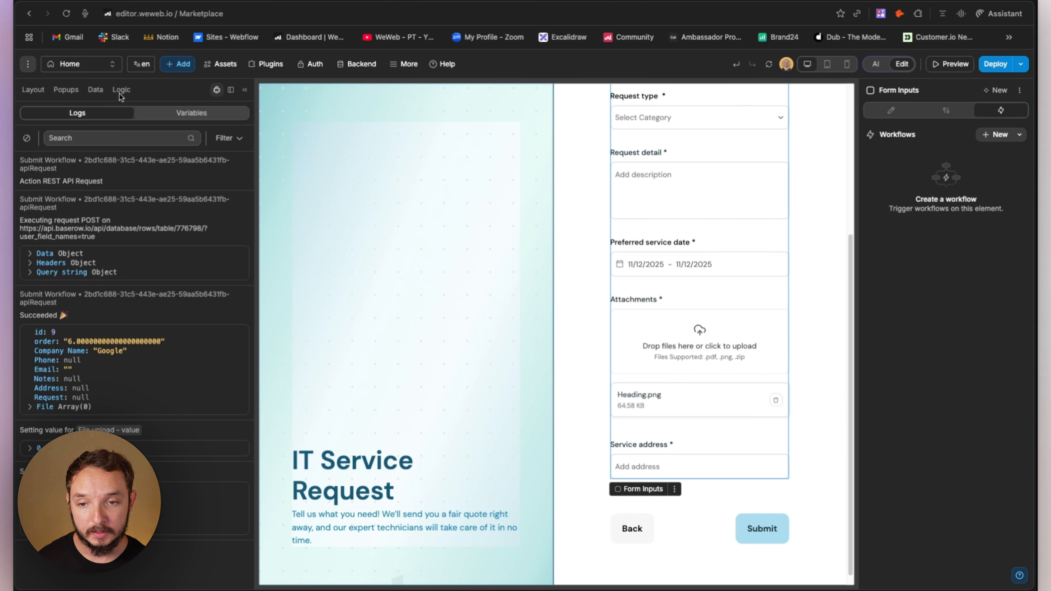
- Open the form container's Submit Workflow and name its REST API Request action "Send form data"
click(19, 90)
click(95, 218)
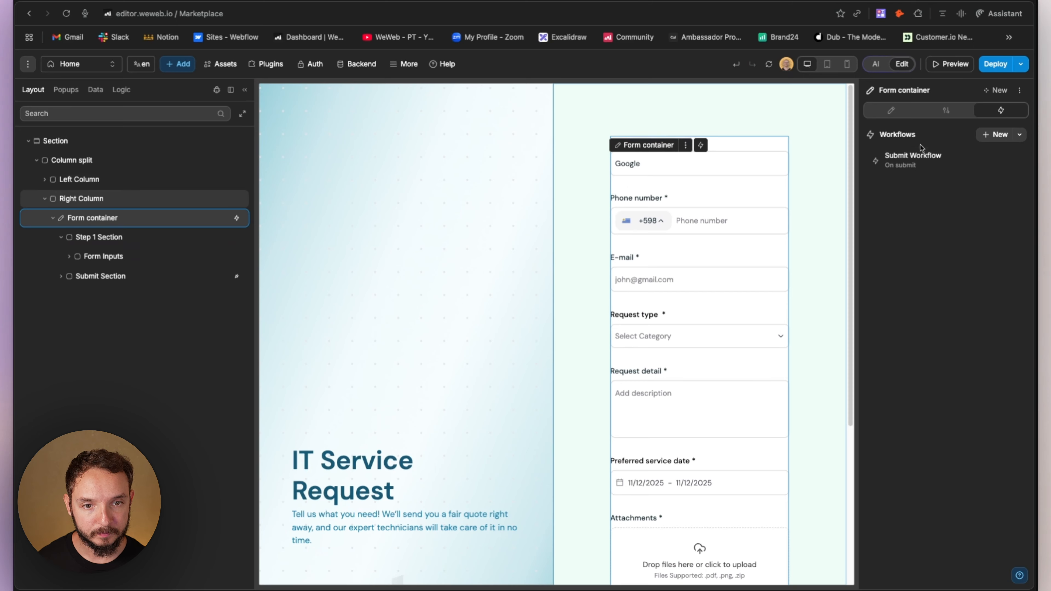
click(920, 155)
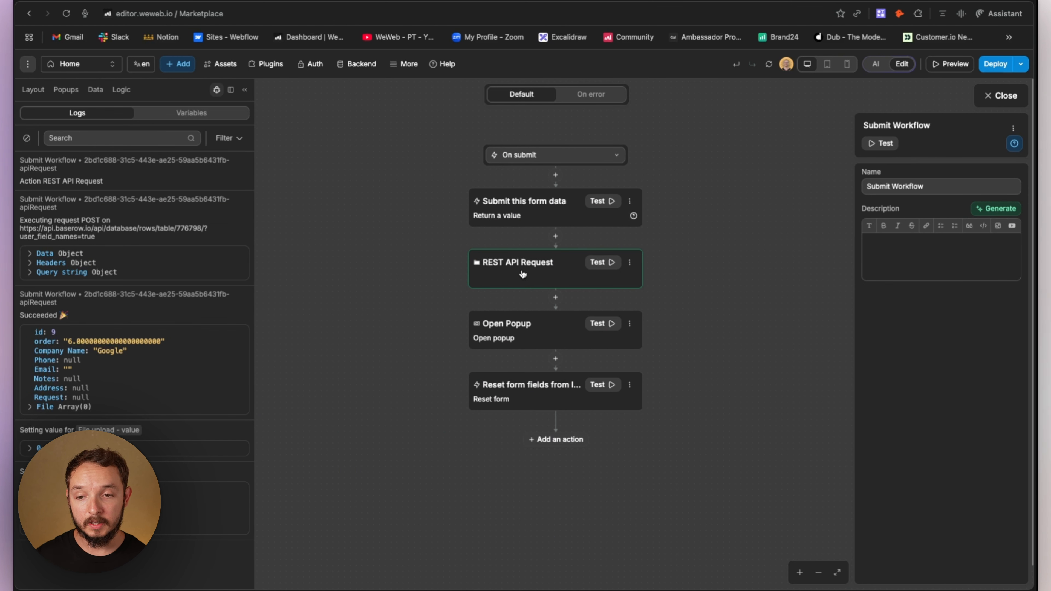
click(522, 274)
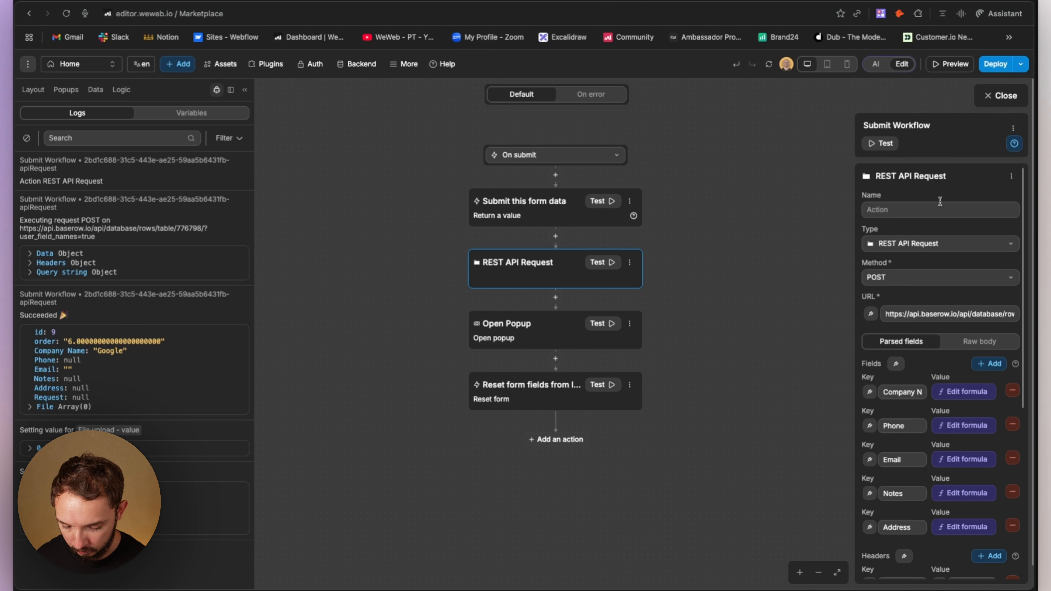
text(Send form data)
click(725, 294)
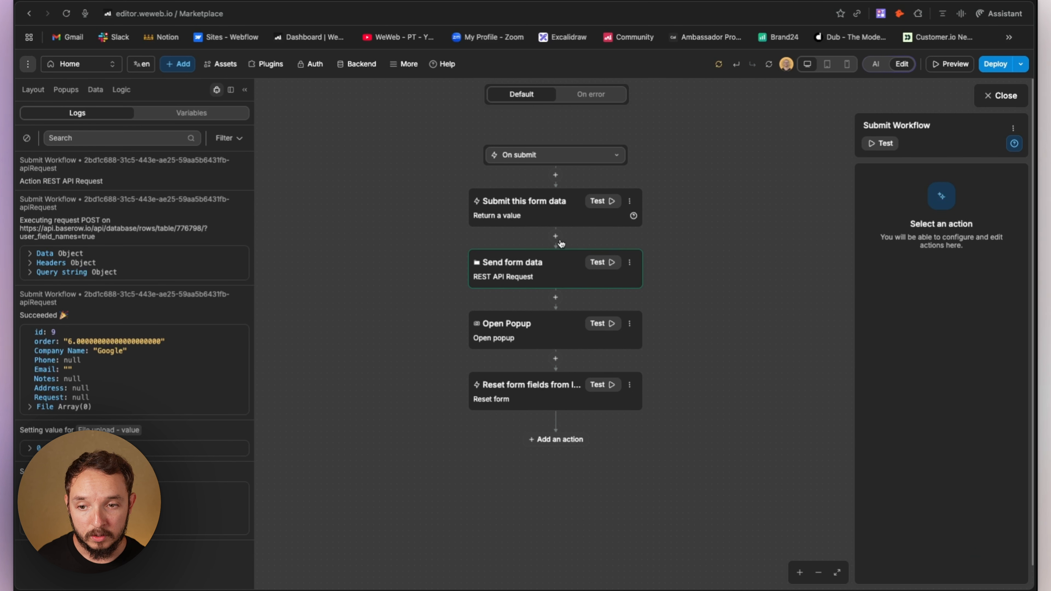
- Insert a REST API Request action named "send file" before the Send form data action
click(556, 236)
text(rest)
click(615, 291)
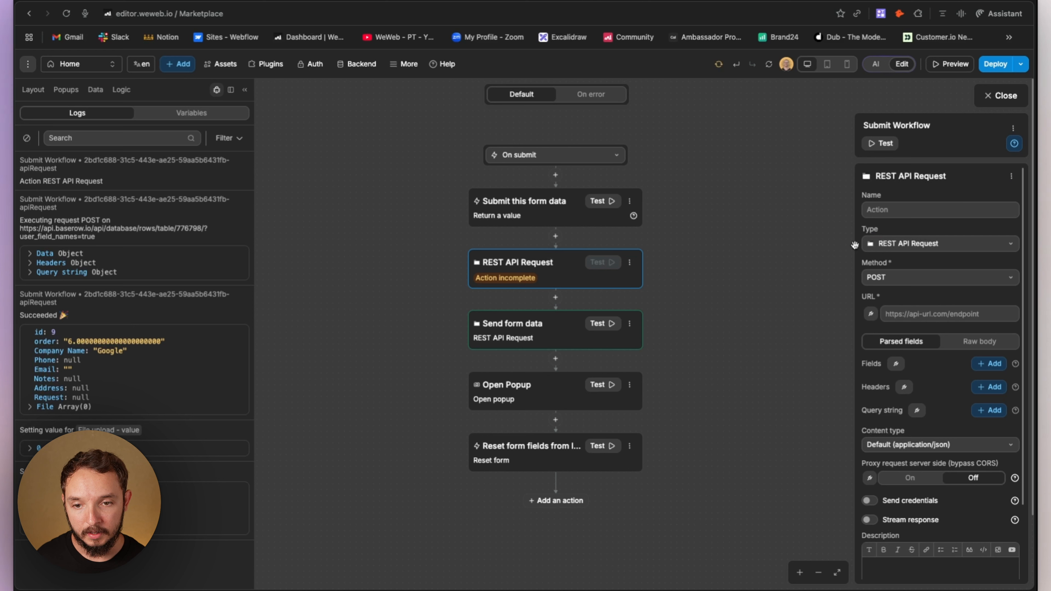
text(send file)
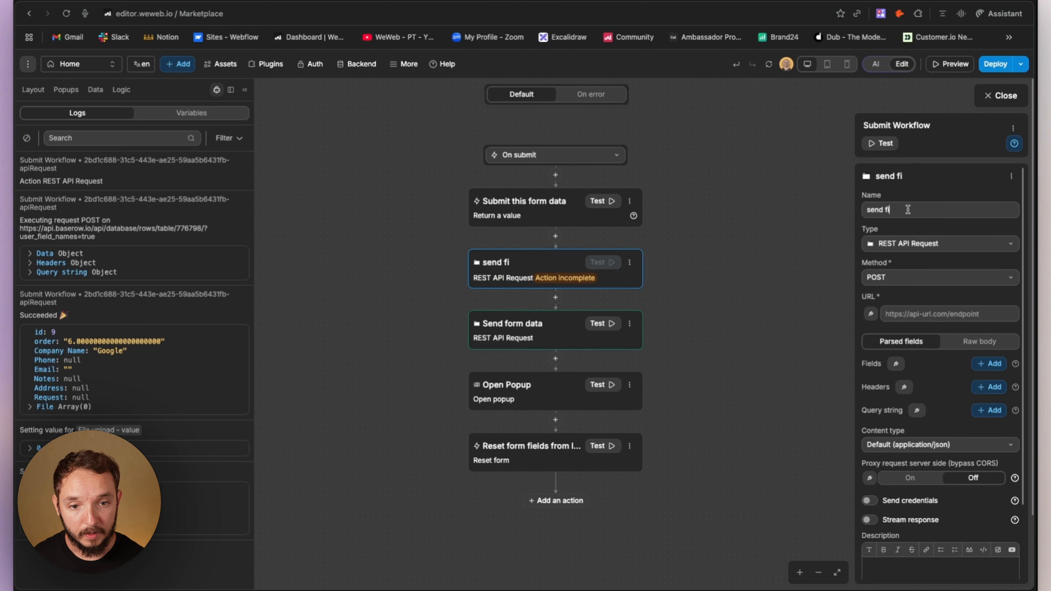
- Copy the Upload file endpoint URL from the Baserow API documentation and set it as the send file request's URL
click(685, 0)
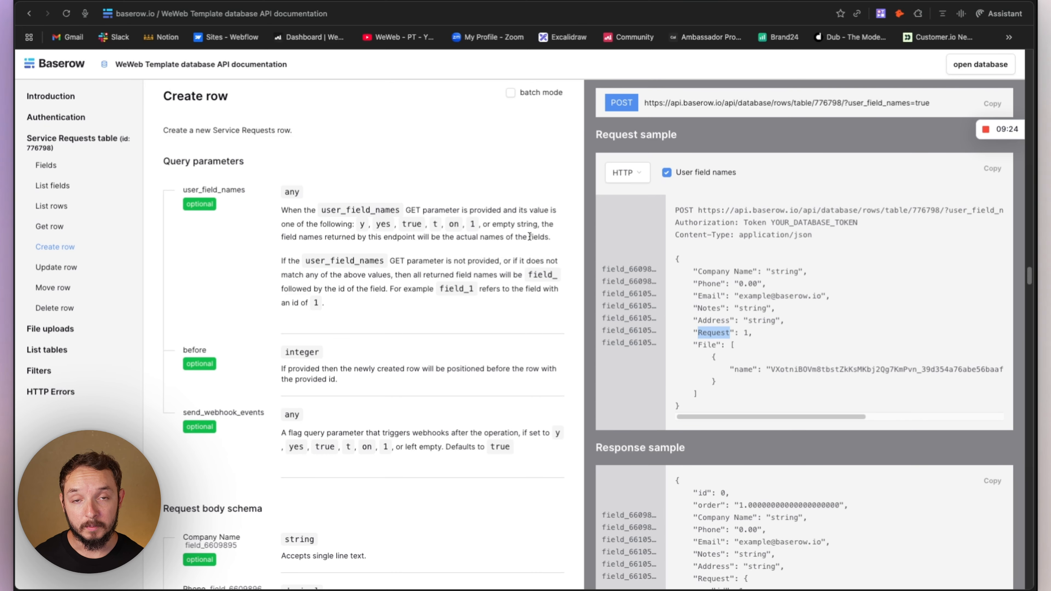
click(49, 330)
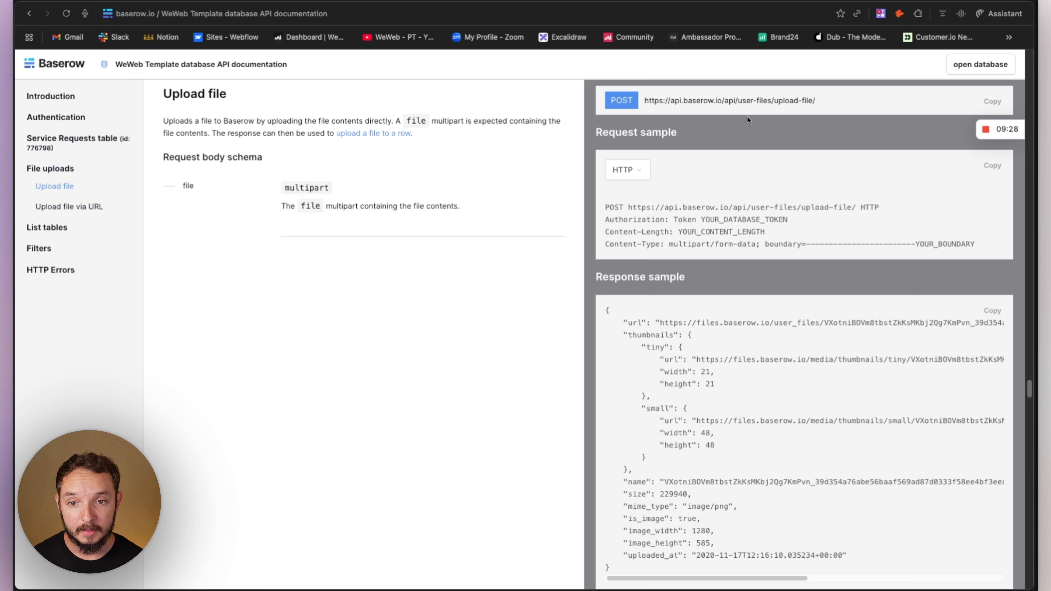
drag(842, 98, 644, 100)
key(super+c)
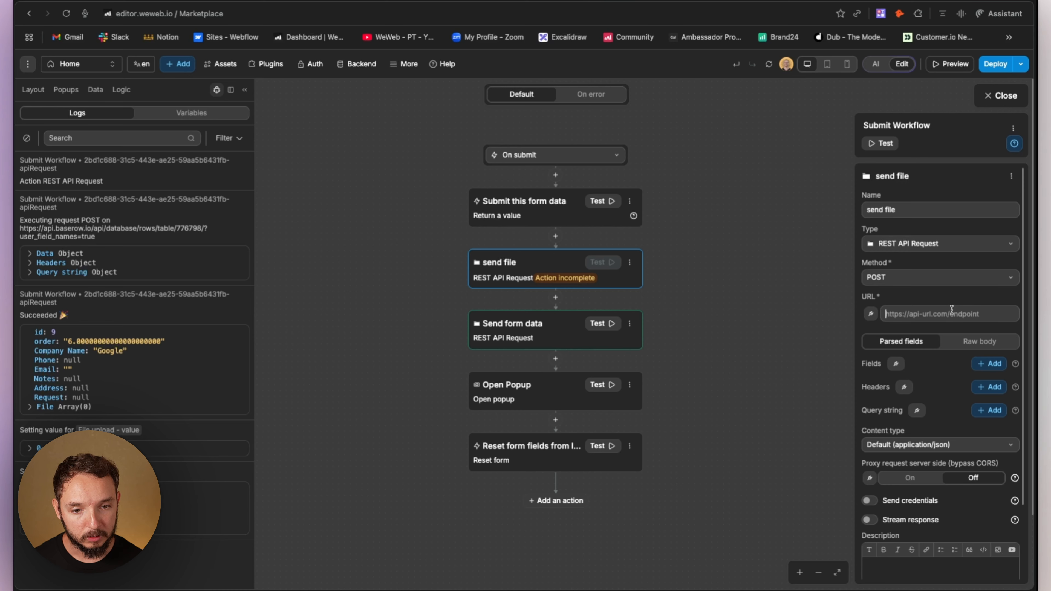
click(951, 314)
key(super+v)
- Set the send file request's content type to multipart/form-data and add an Authorization header containing the API token
scroll(952, 311, down, 2)
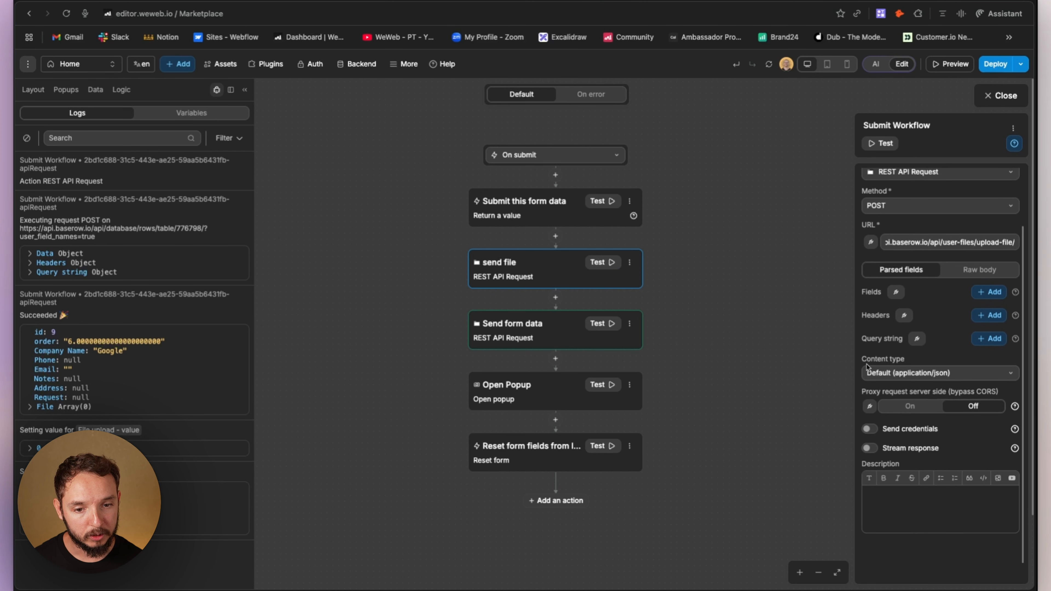
click(920, 375)
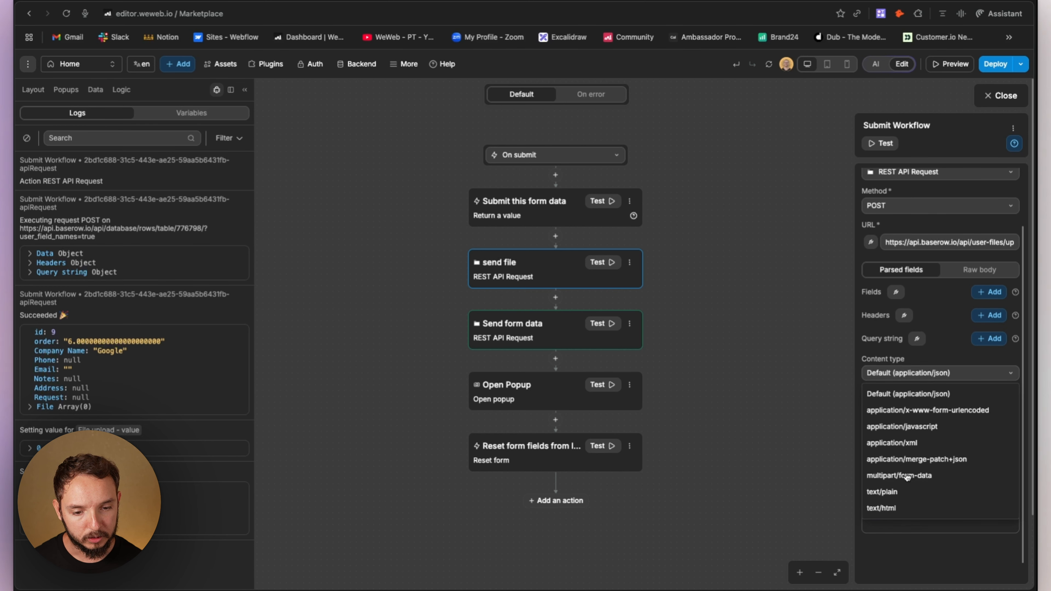
click(894, 477)
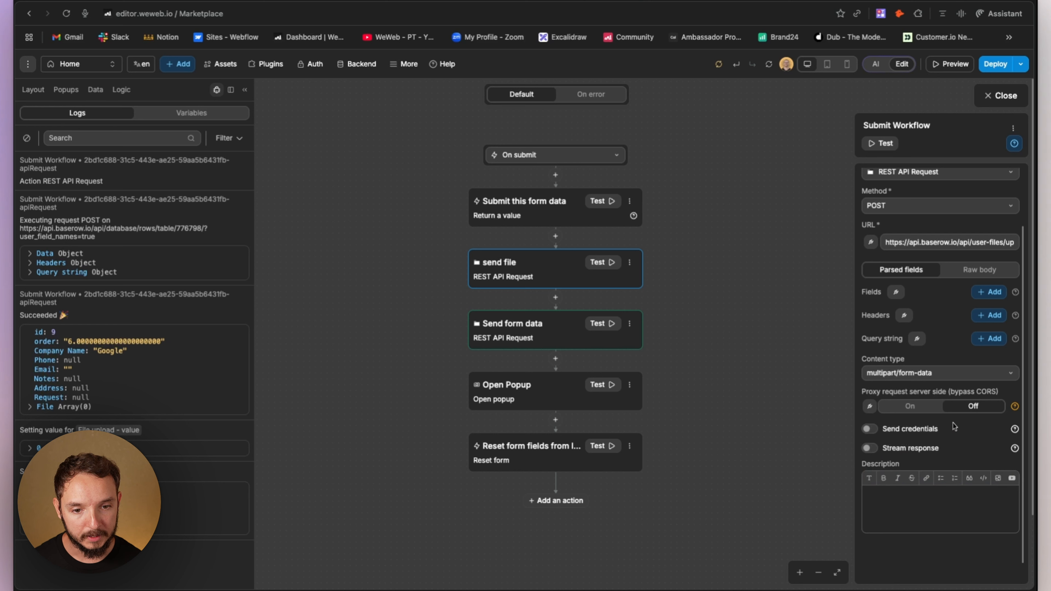
click(991, 342)
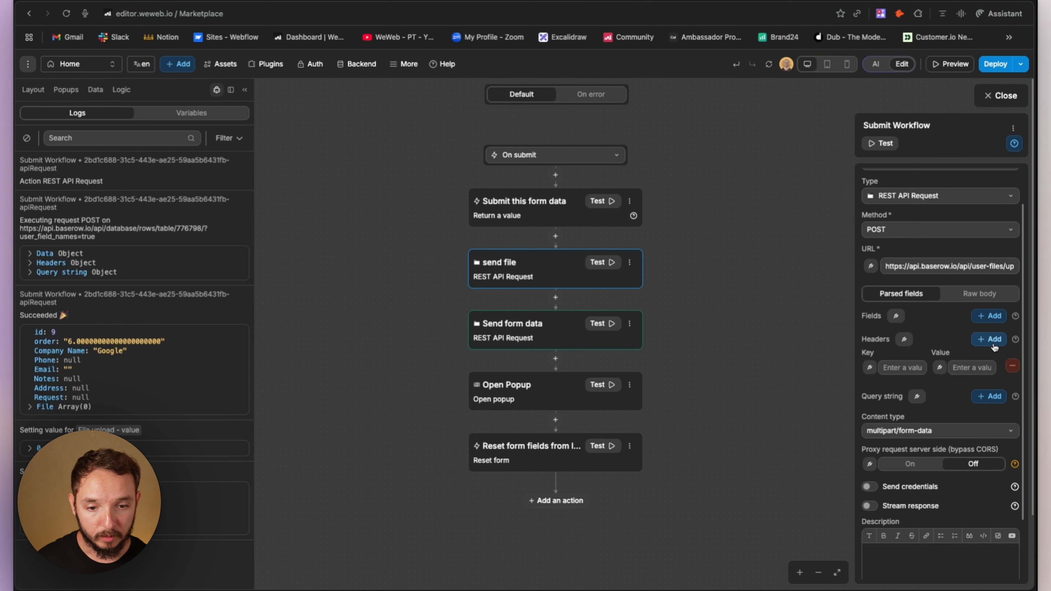
click(910, 365)
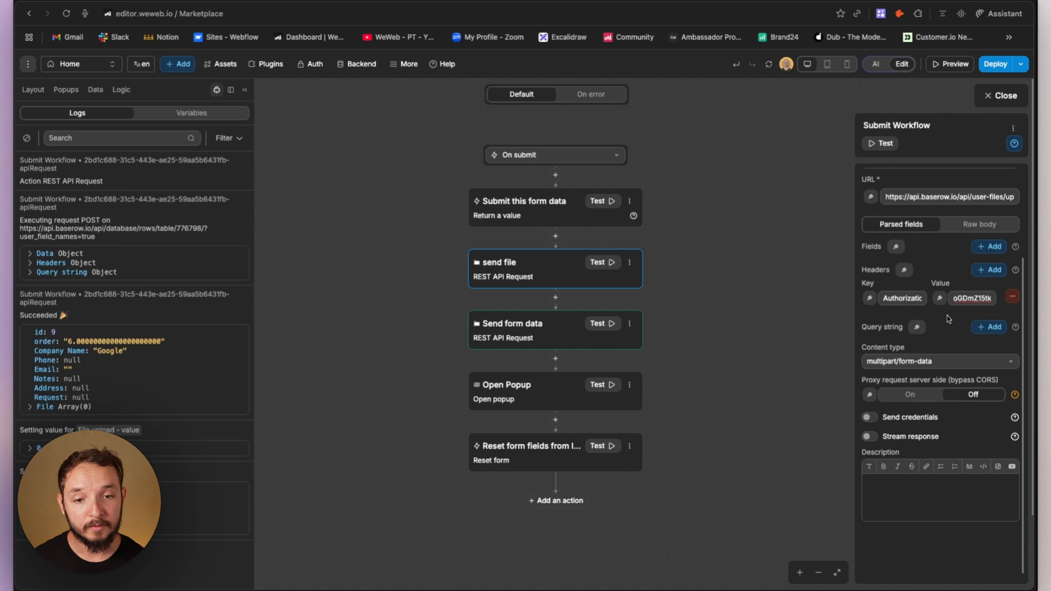
- Add a body field with the key "file" to the send file request
click(990, 247)
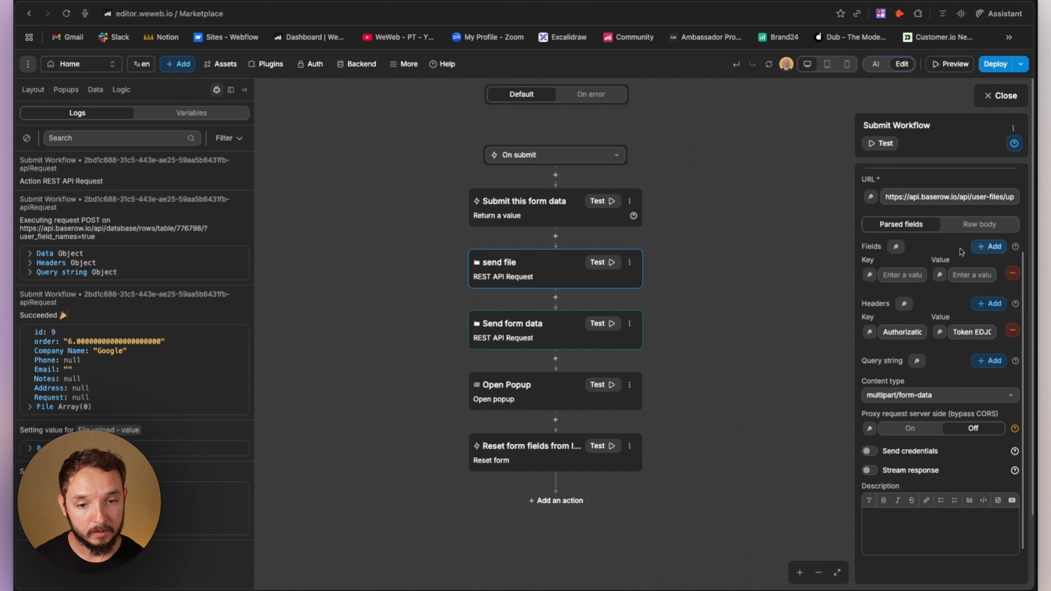
click(885, 275)
text(file)
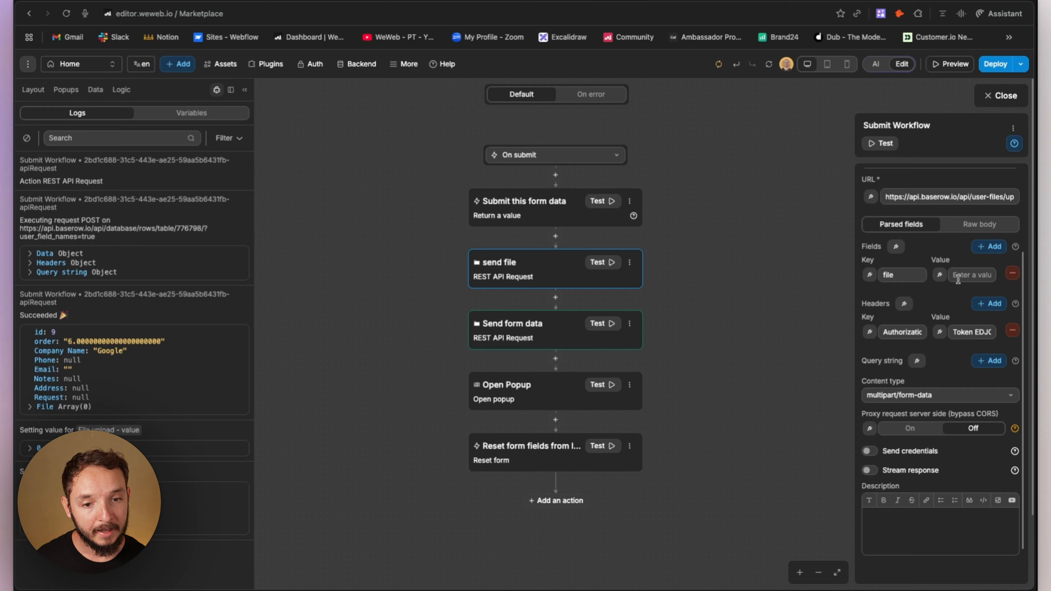
- Bind the file field's value to File upload[0] from the form data, and test the send file action
click(940, 274)
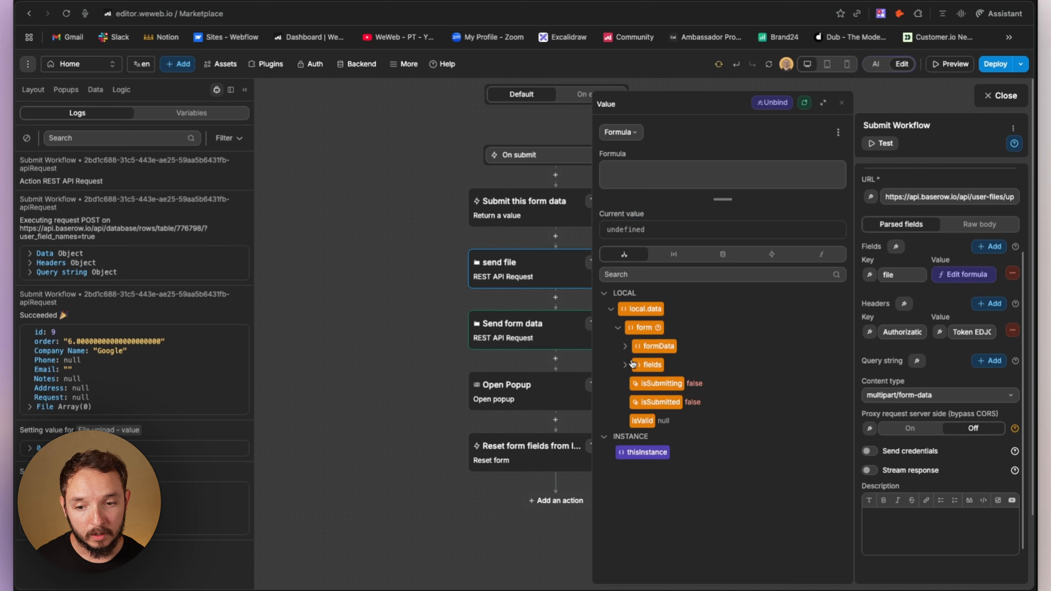
click(616, 327)
click(617, 327)
click(625, 346)
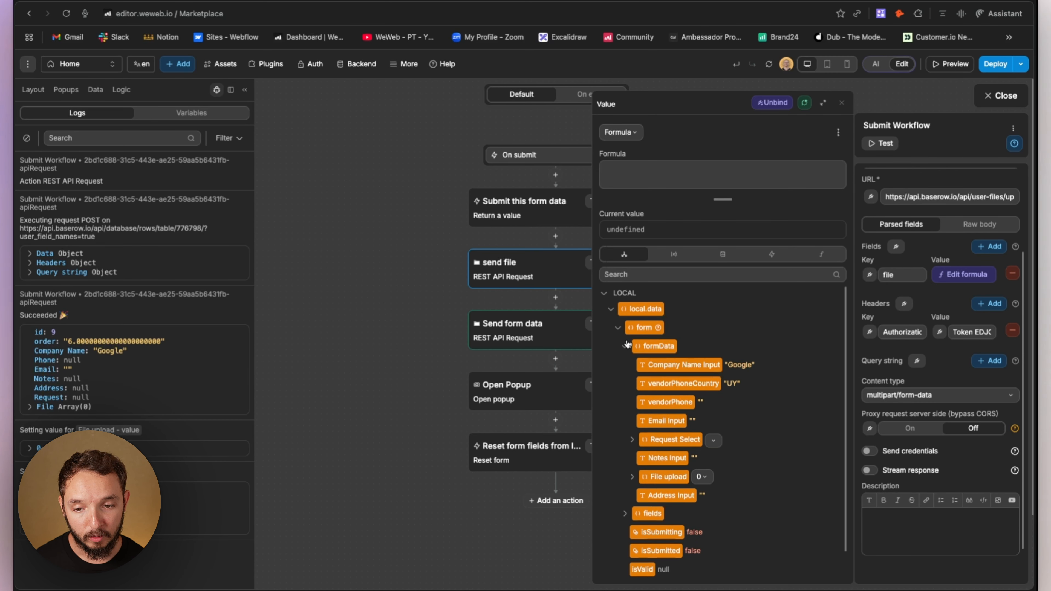
scroll(644, 455, down, 1)
click(633, 465)
scroll(645, 433, down, 2)
click(640, 428)
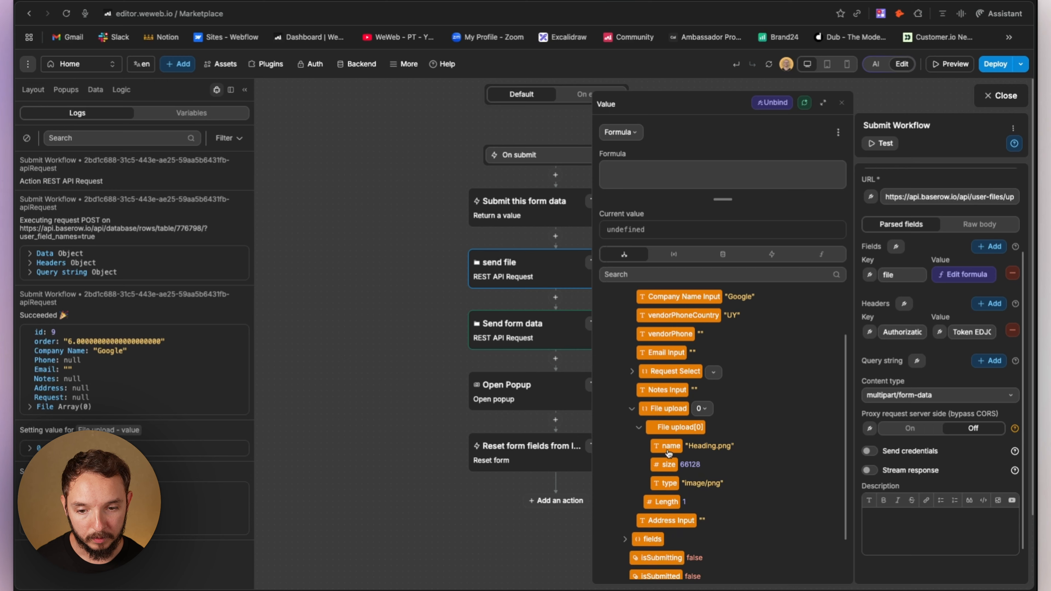
click(681, 428)
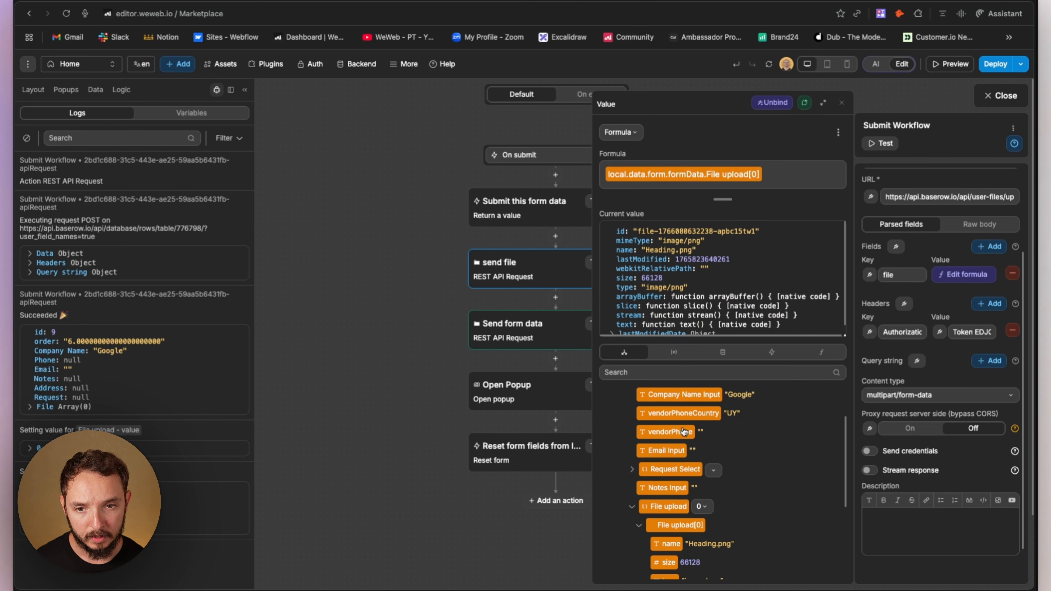
key(Escape)
click(603, 263)
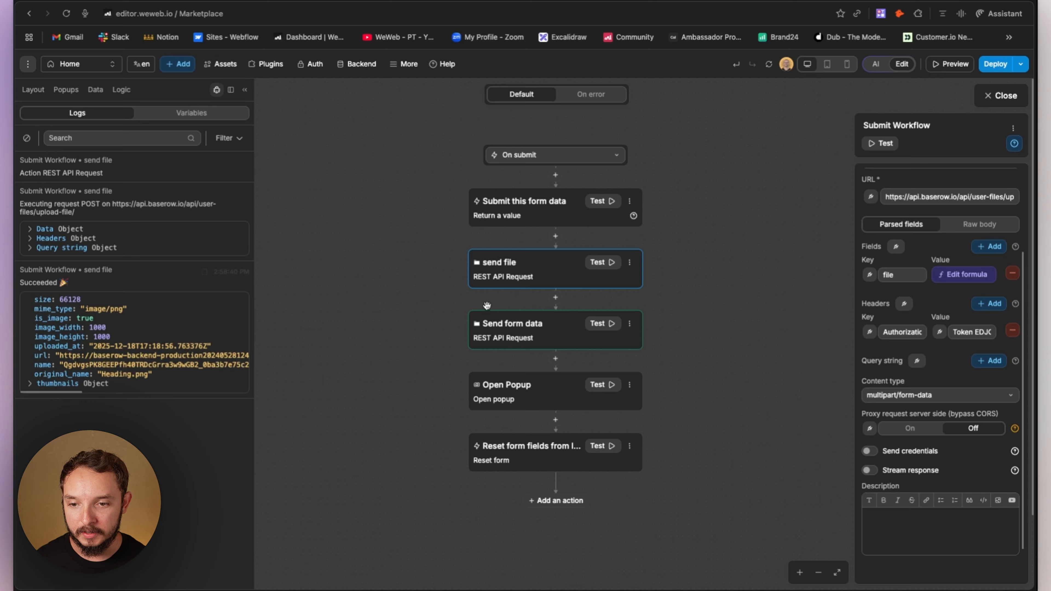
- Add a body field with the key "file" to the Send form data request
click(561, 331)
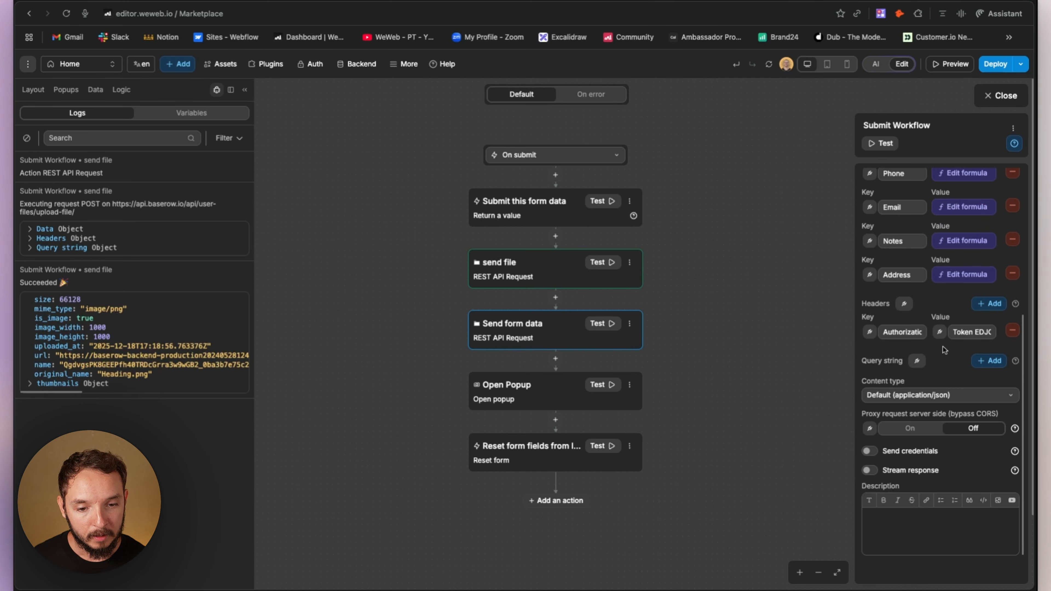
scroll(954, 311, up, 1)
scroll(955, 311, up, 3)
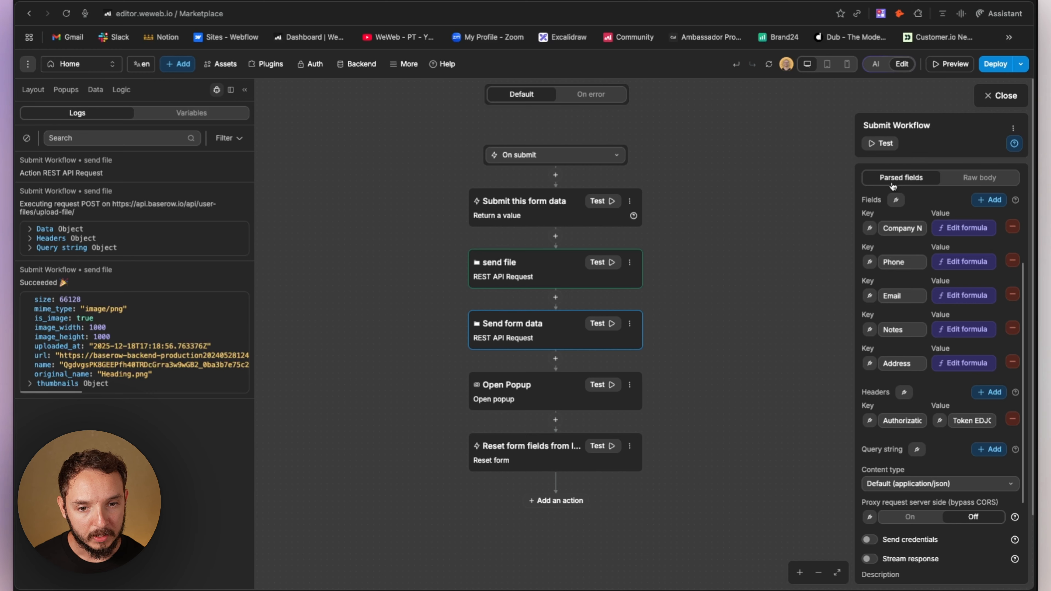
click(989, 200)
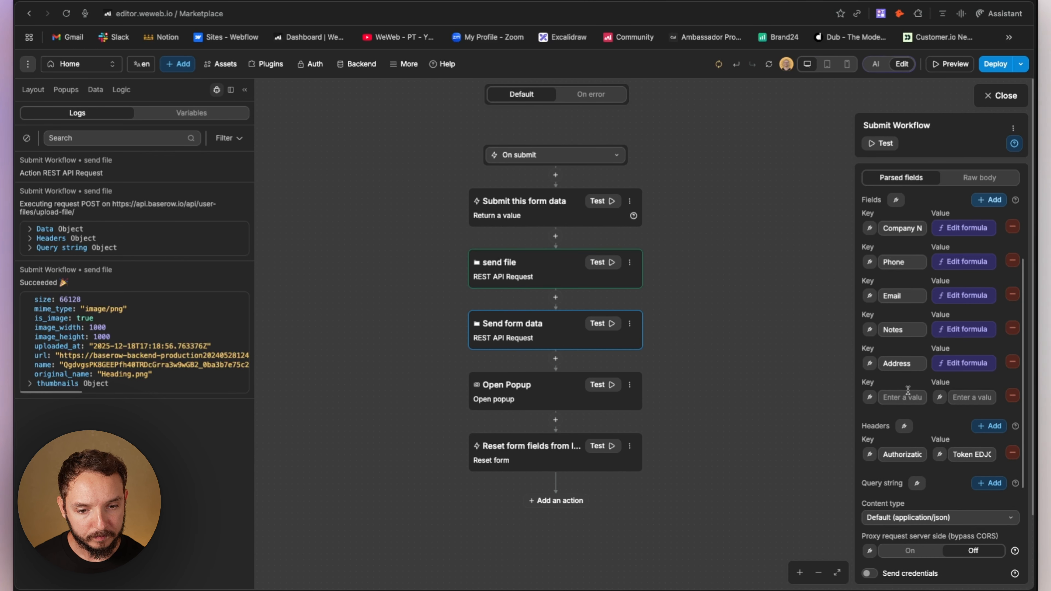
click(916, 397)
text(file)
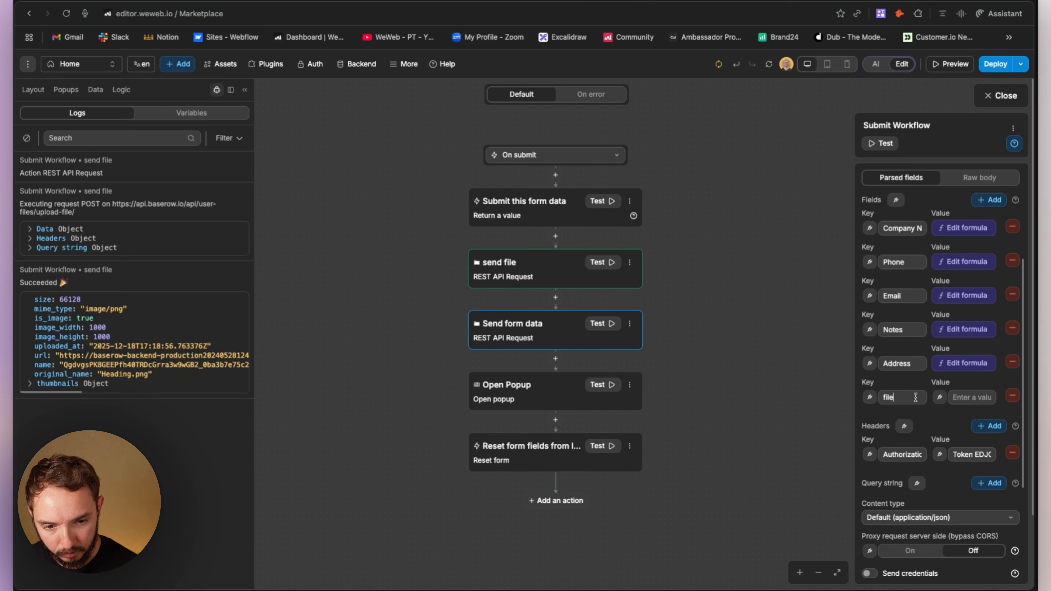
- Check the file column's name in the Baserow Service Requests table and change the new field's key to "File"
key(ctrl+Tab)
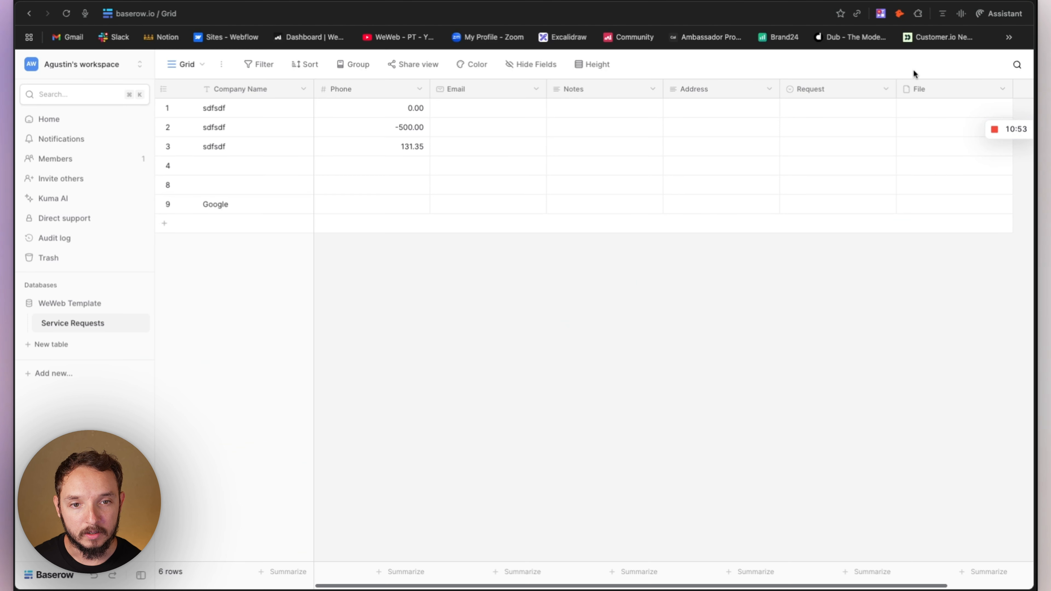
key(ctrl+shift+Tab)
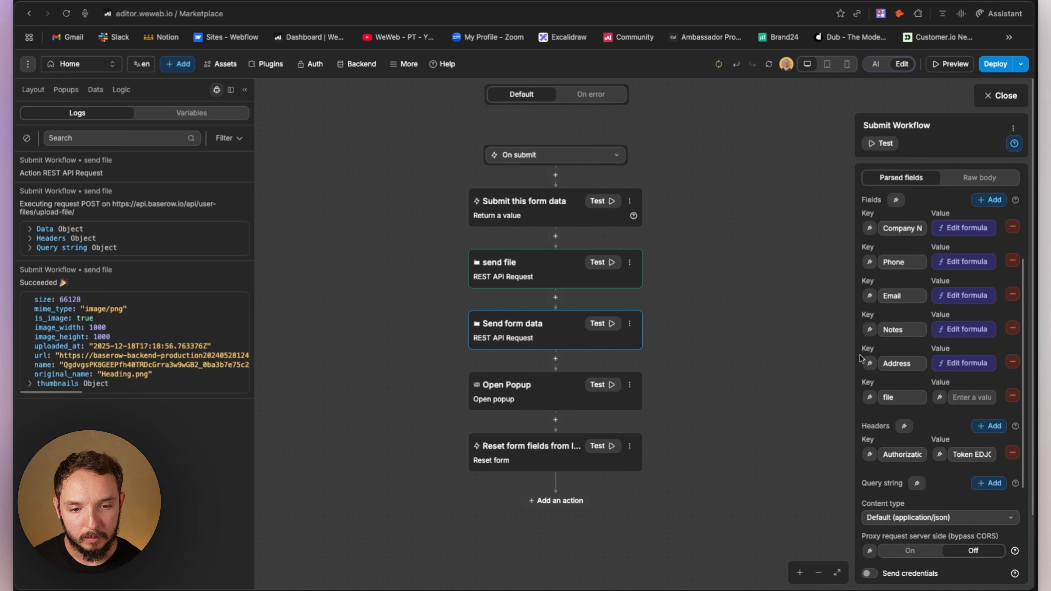
double_click(893, 404)
text(Fi)
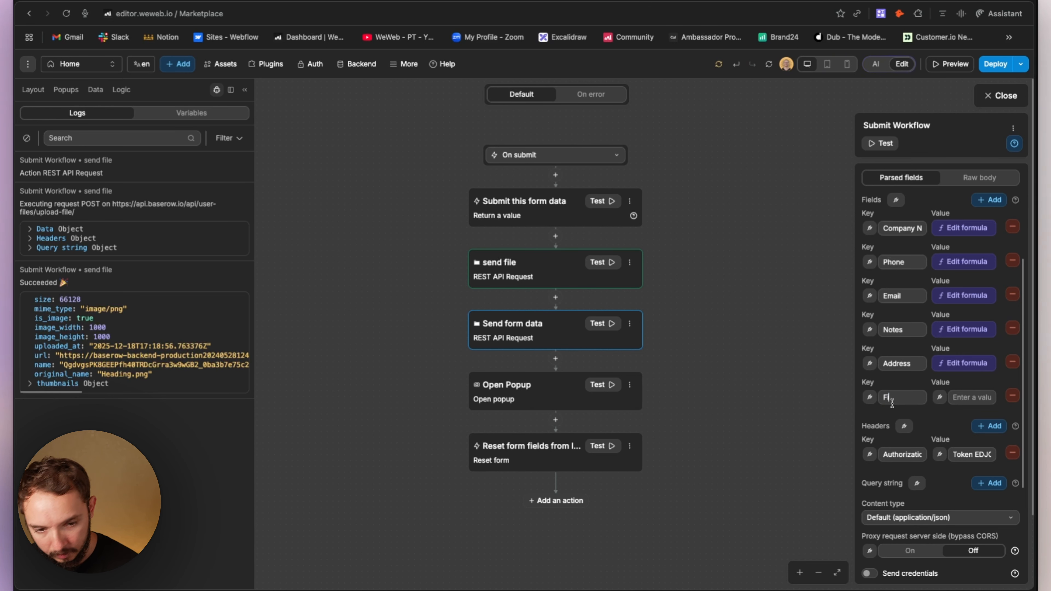
text(le)
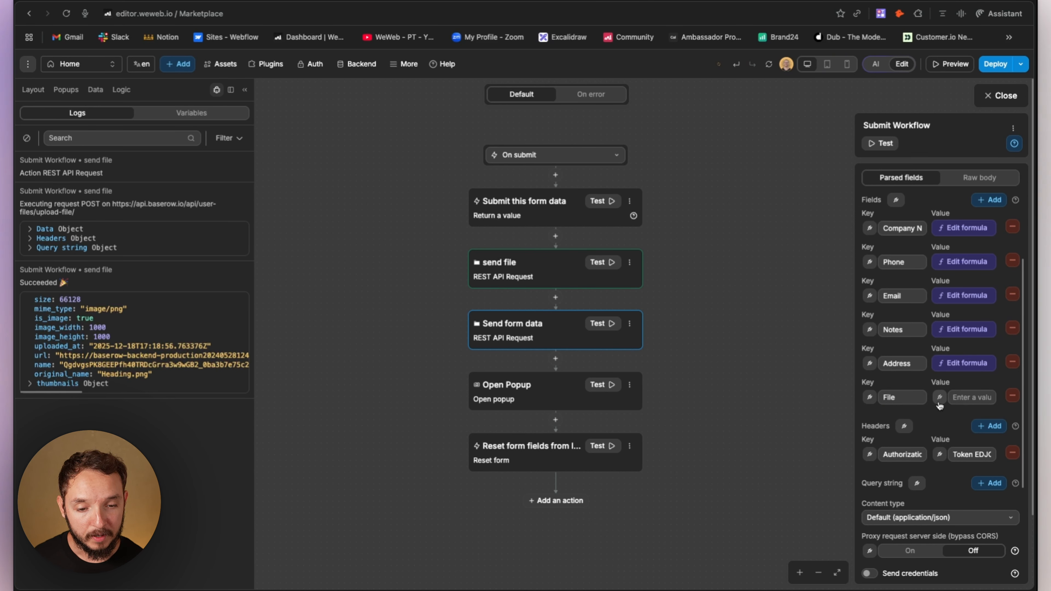
- Bind the File field's value to the name in the send file action's result
click(940, 398)
click(773, 255)
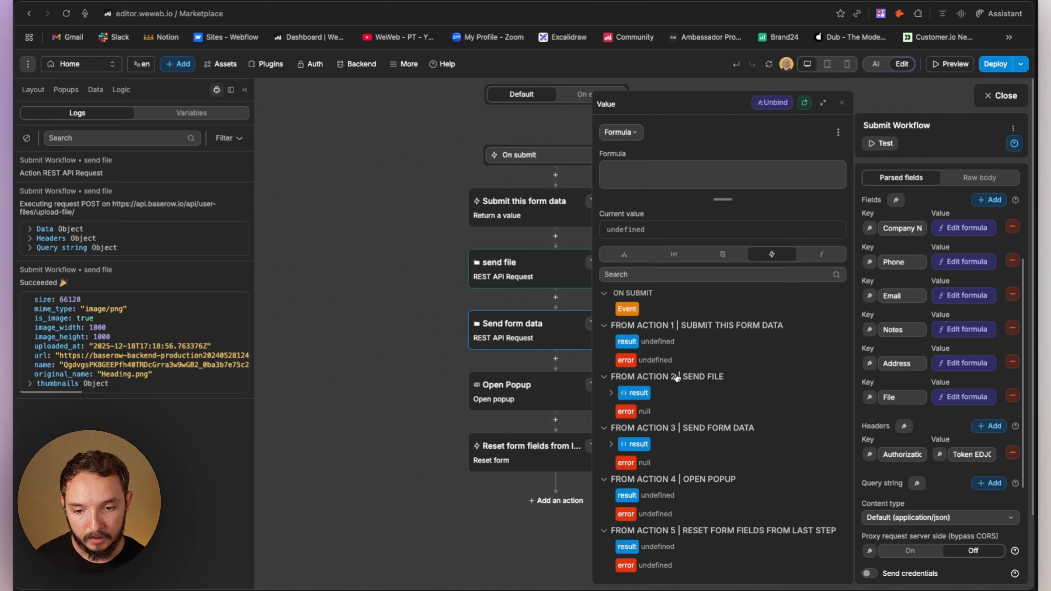
click(612, 394)
scroll(687, 400, down, 3)
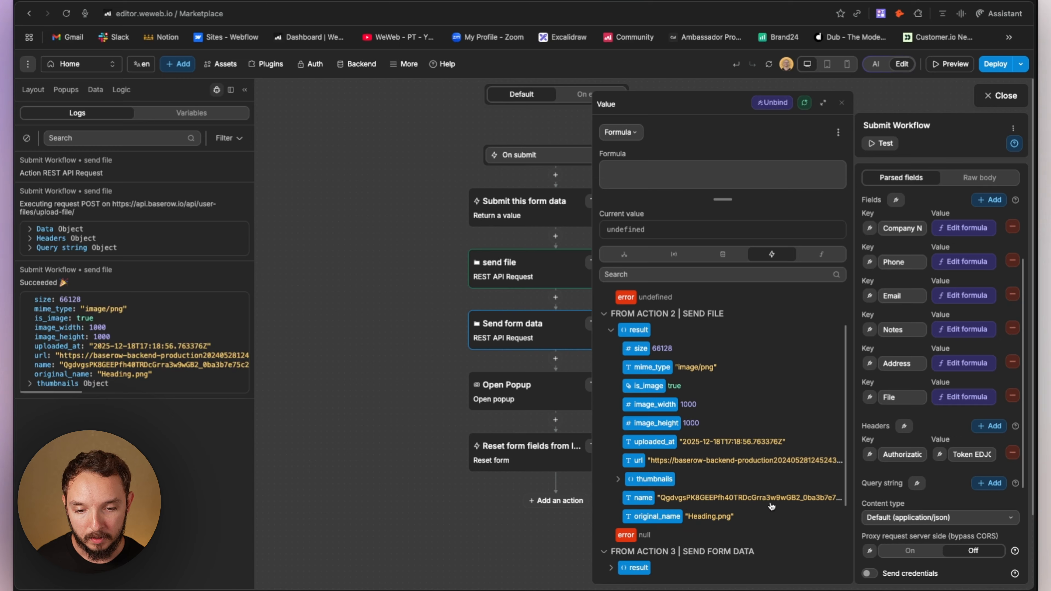
click(640, 499)
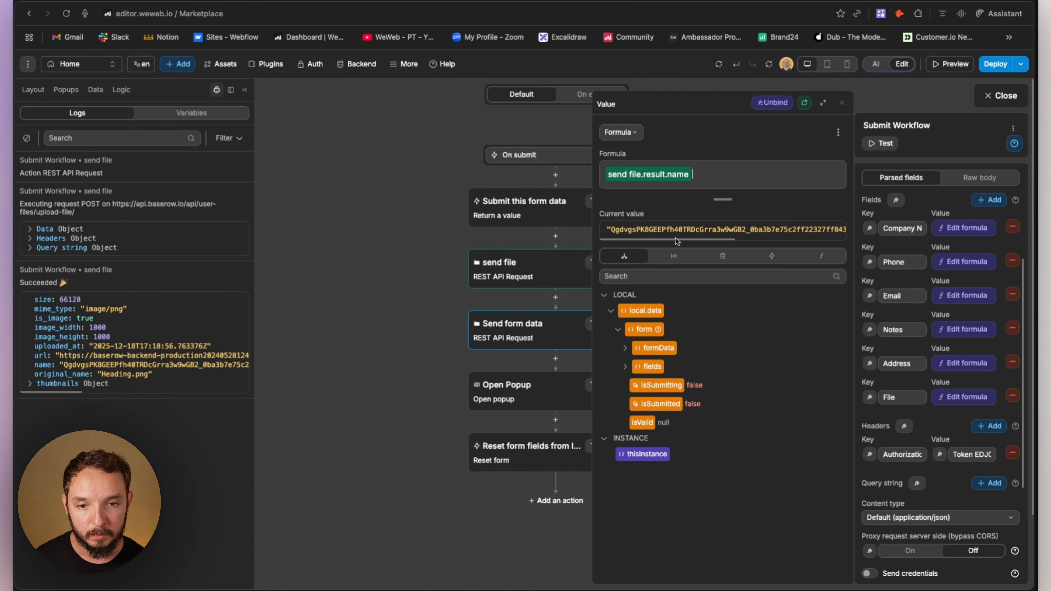
click(842, 103)
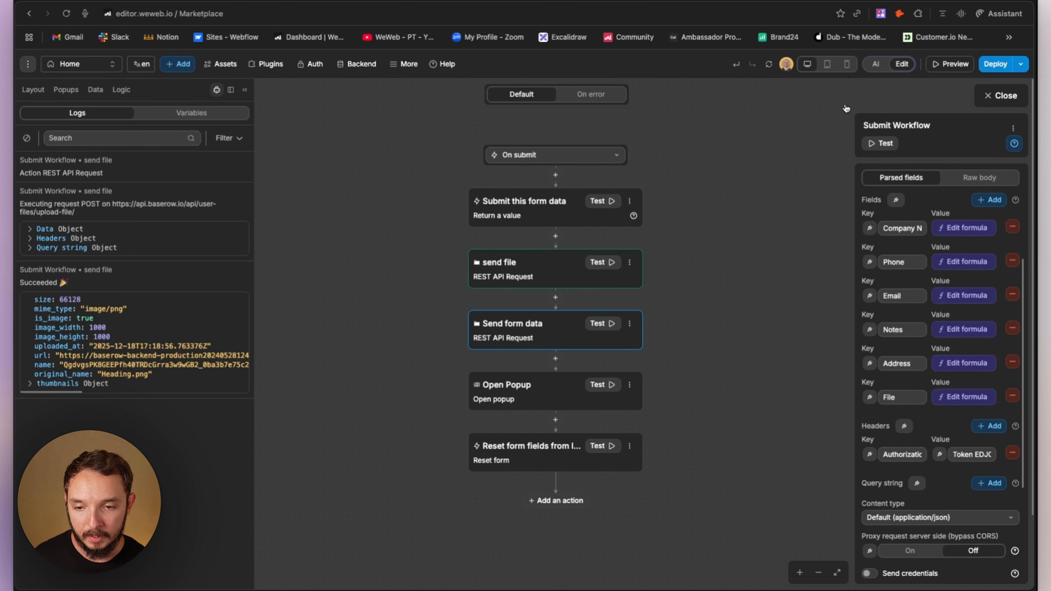
- Clear the debug logs, submit the filled-in service request form outside the workflow editor, and review the logged send file and Send form data requests
click(27, 138)
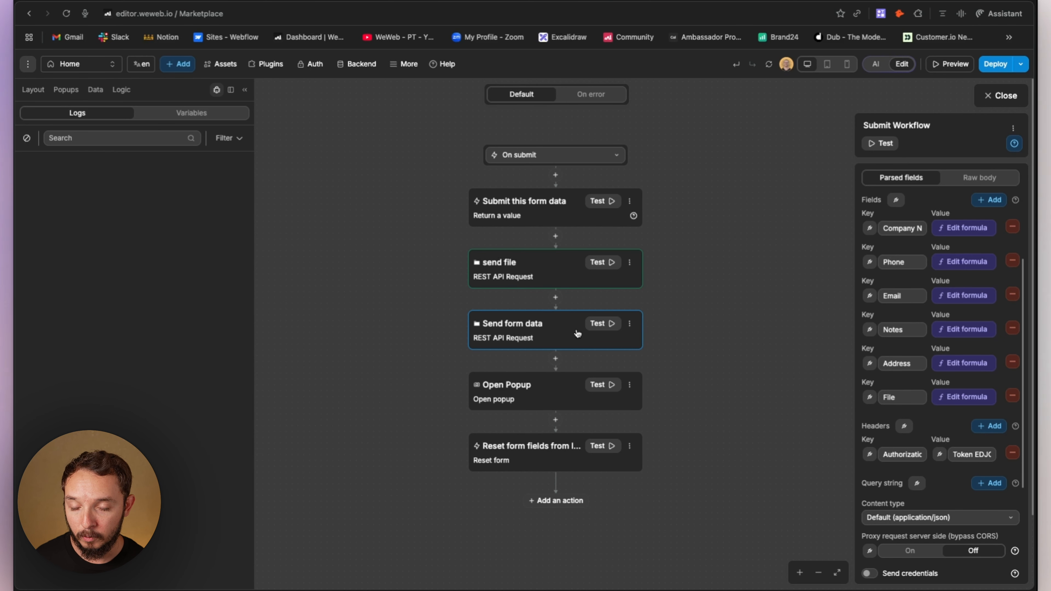
click(1017, 97)
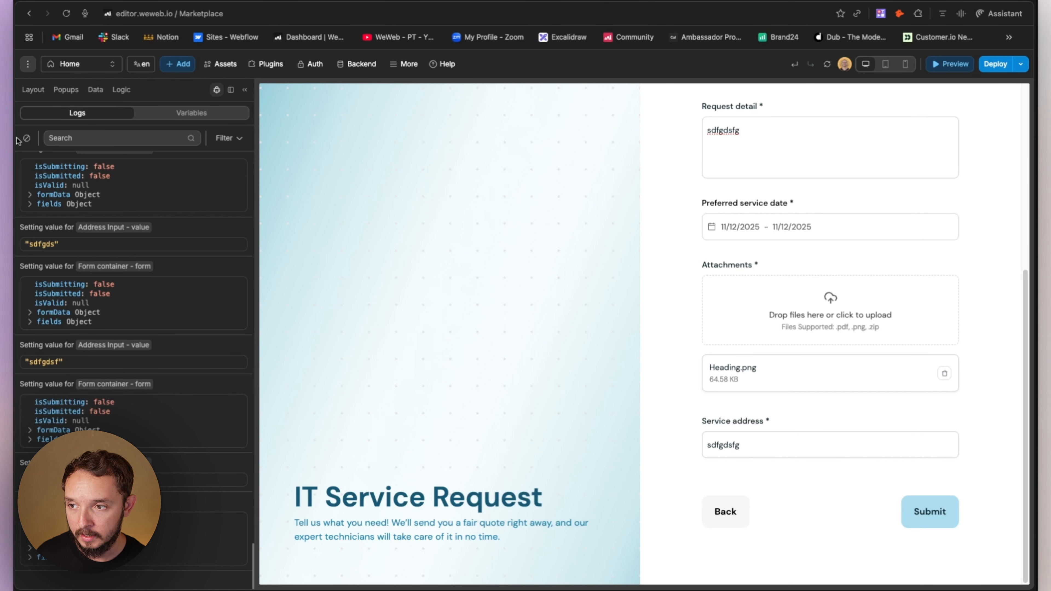
click(26, 138)
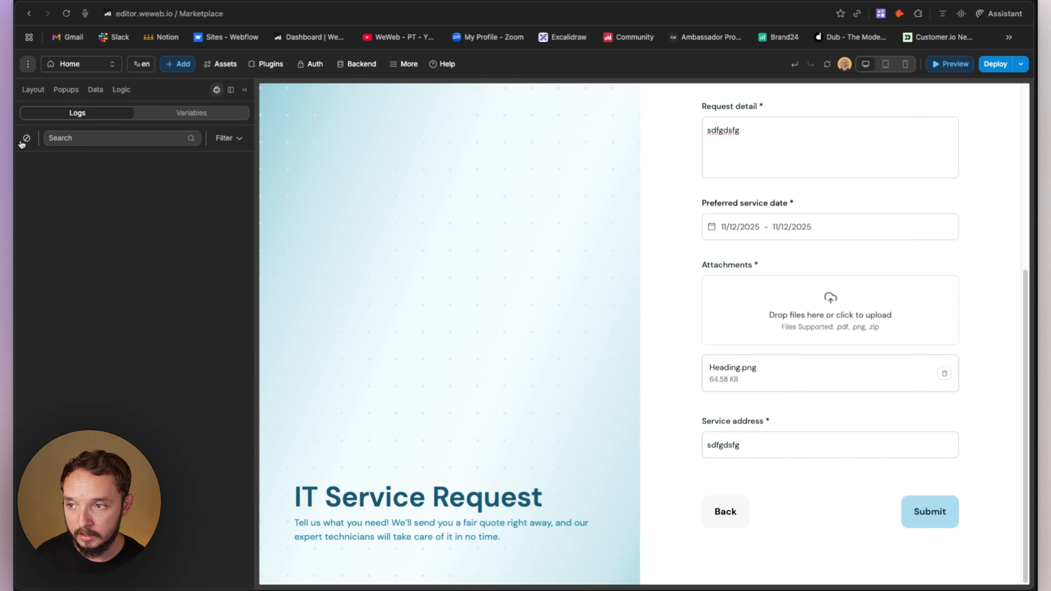
click(927, 517)
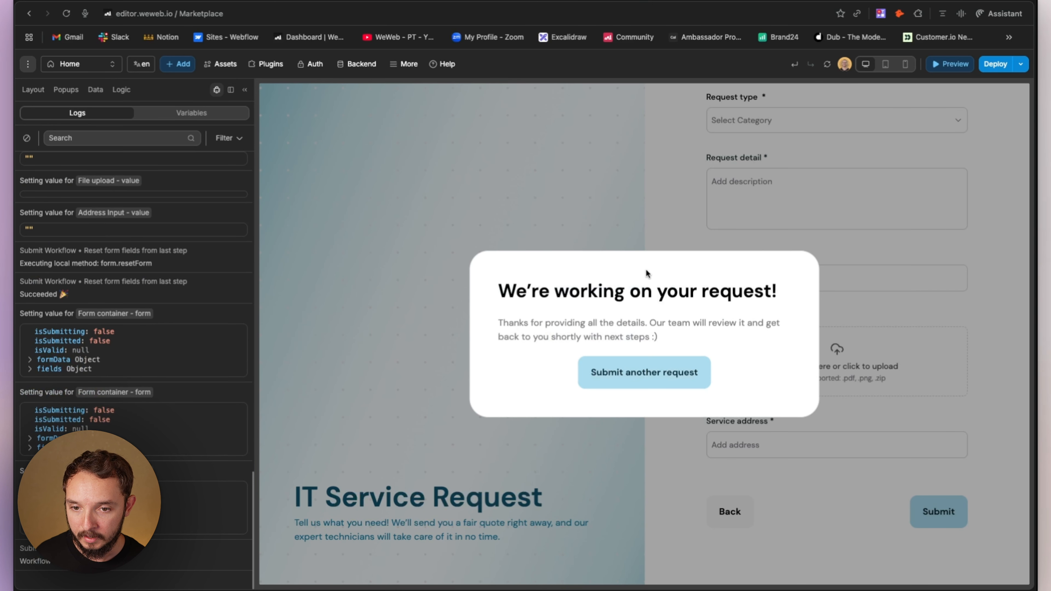
scroll(71, 287, up, 10)
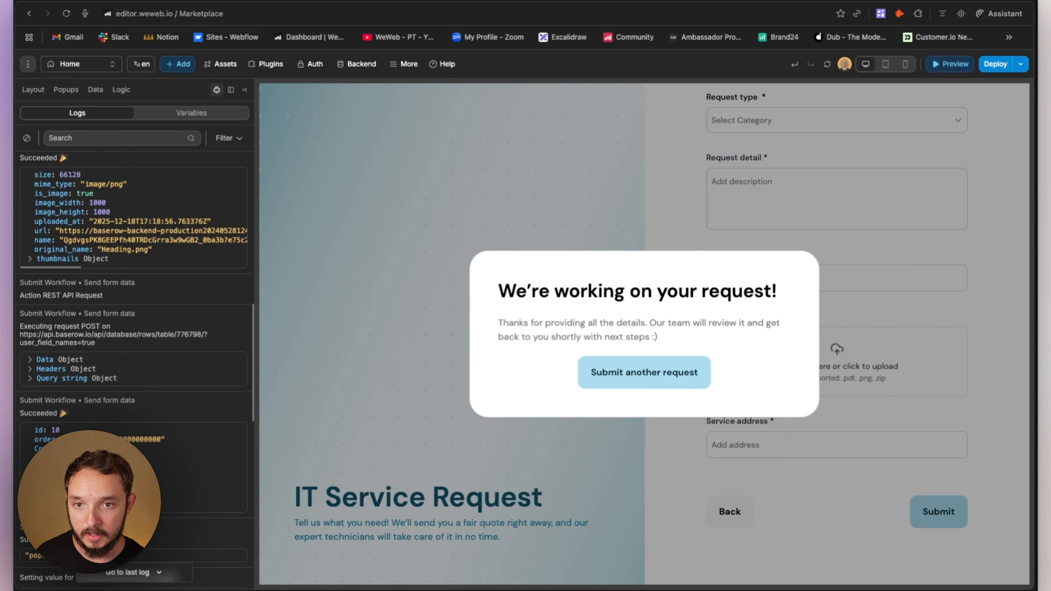
- Switch to the Baserow Service Requests table and preview the file attached to the newest Google row
click(686, 1)
click(601, 1)
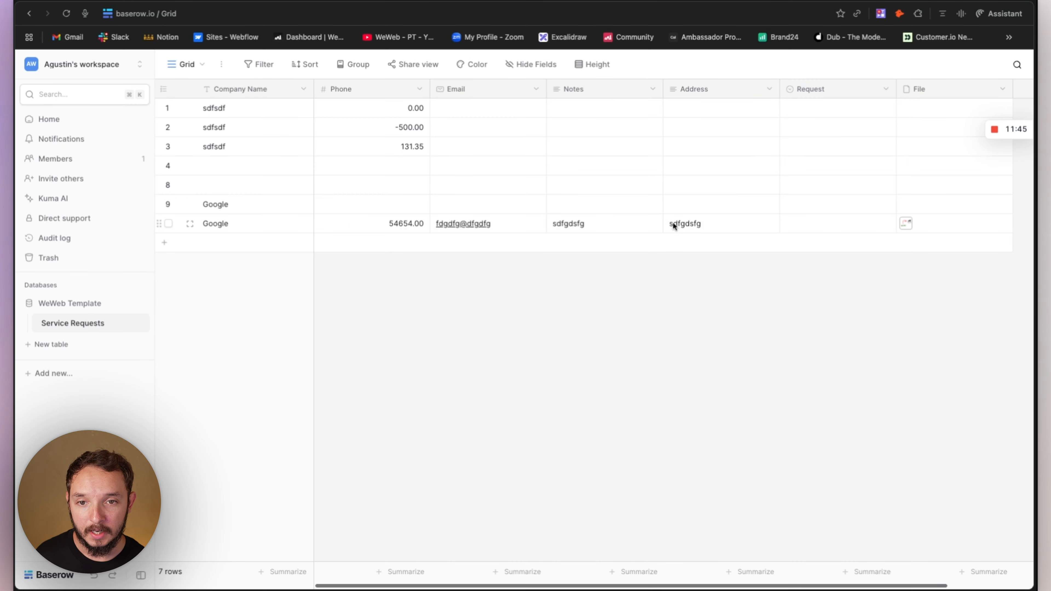
click(930, 221)
click(906, 223)
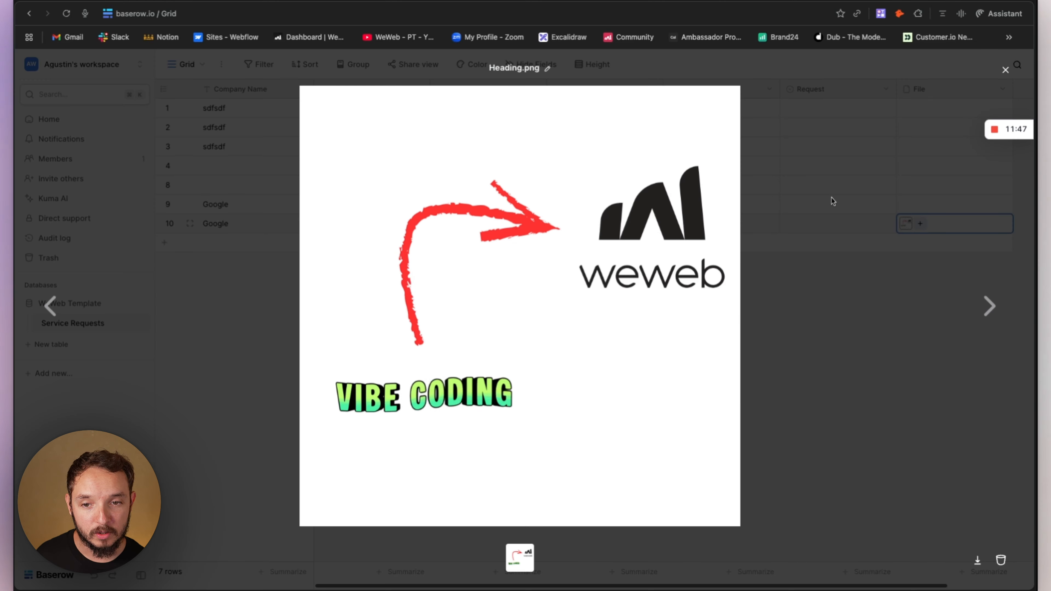
click(842, 311)
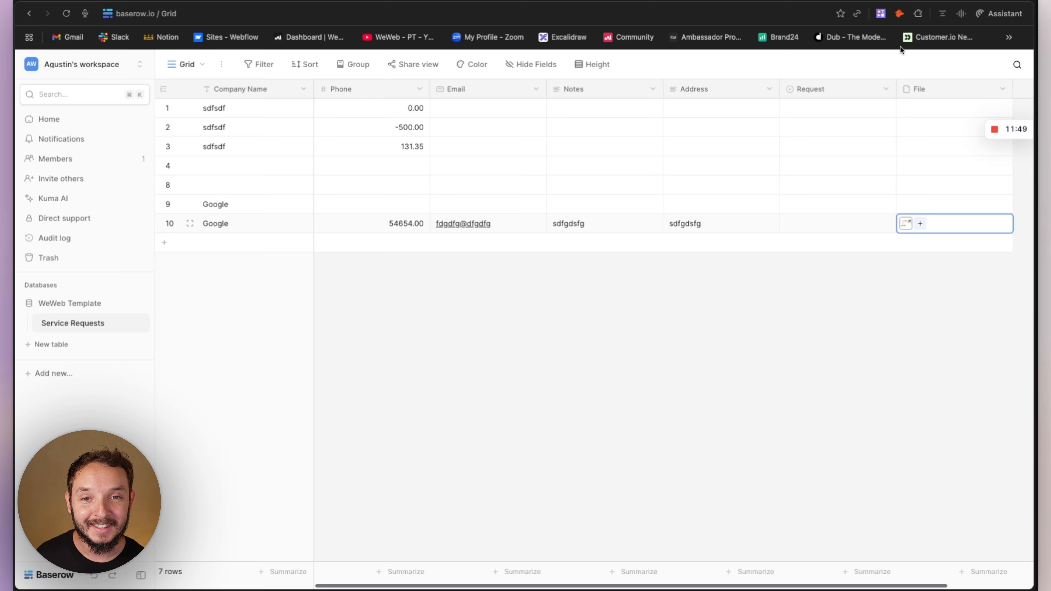
- Return to the WeWeb editor, dismiss the request confirmation popup, and open the Data sources category of plugins
click(685, 1)
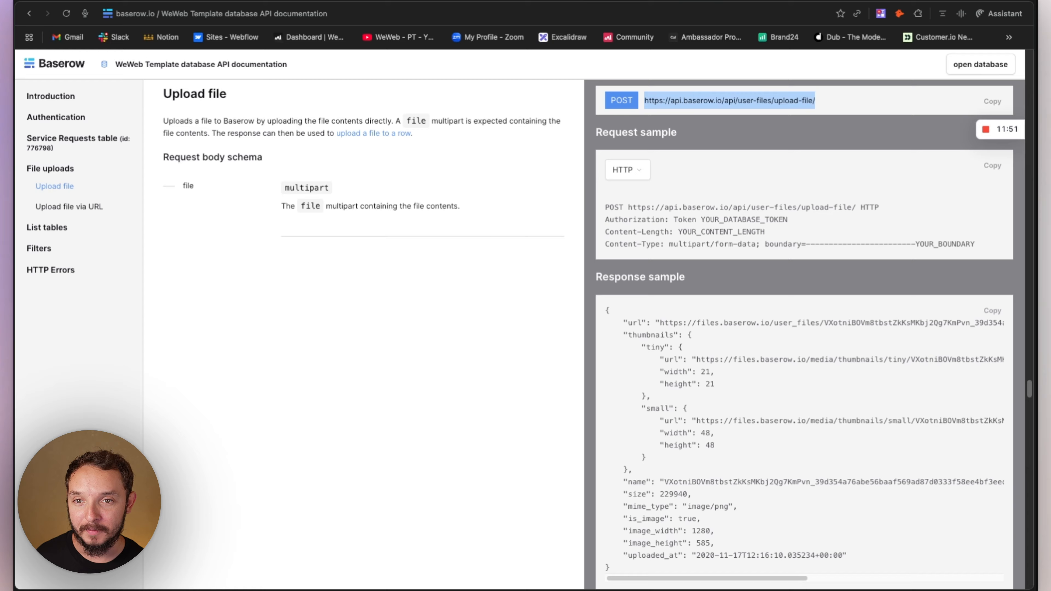
key(ctrl+Tab)
click(839, 235)
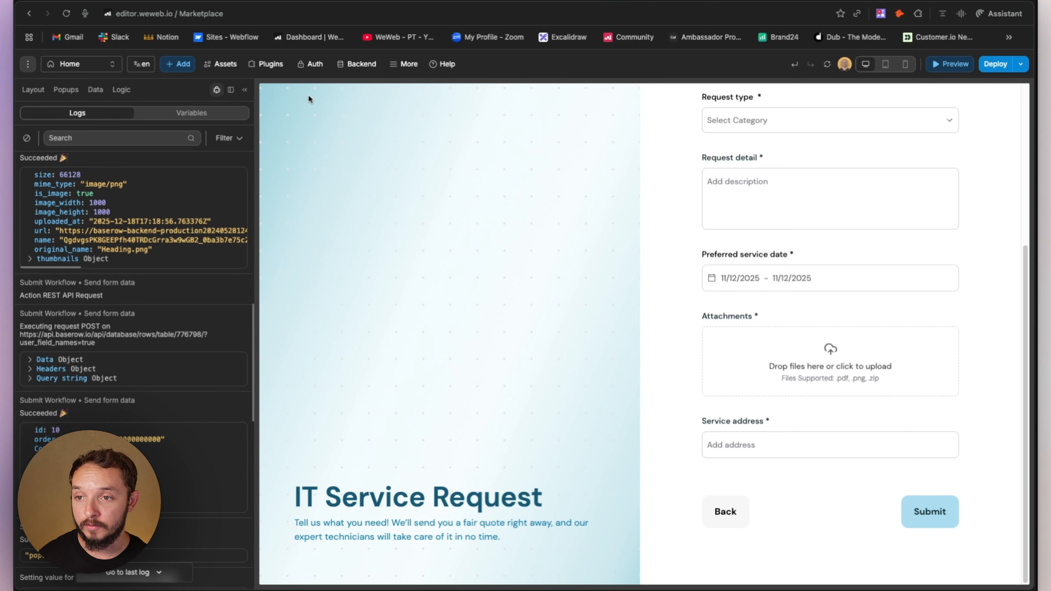
click(267, 64)
click(54, 162)
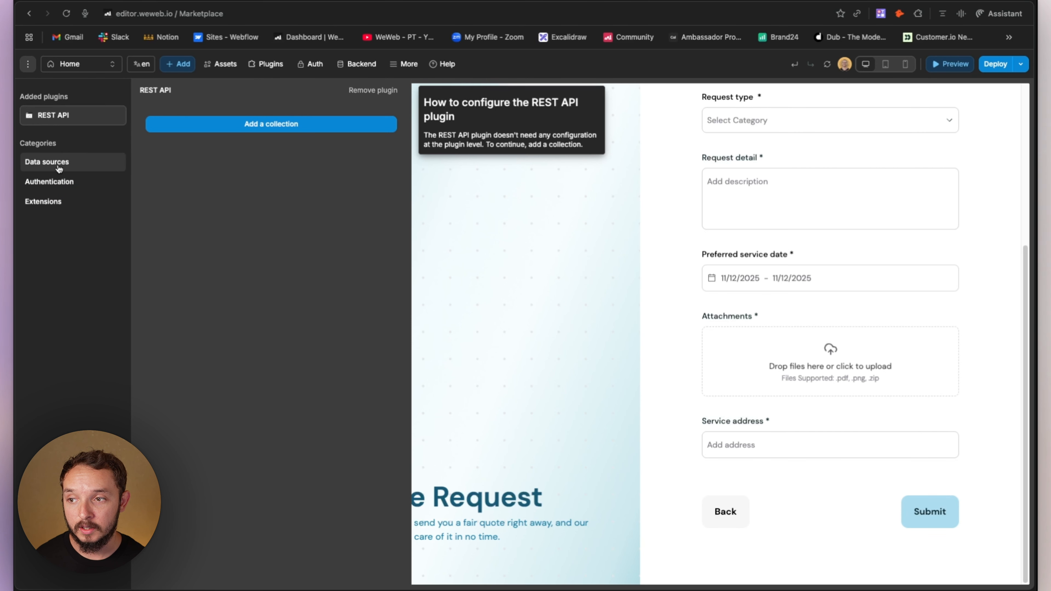